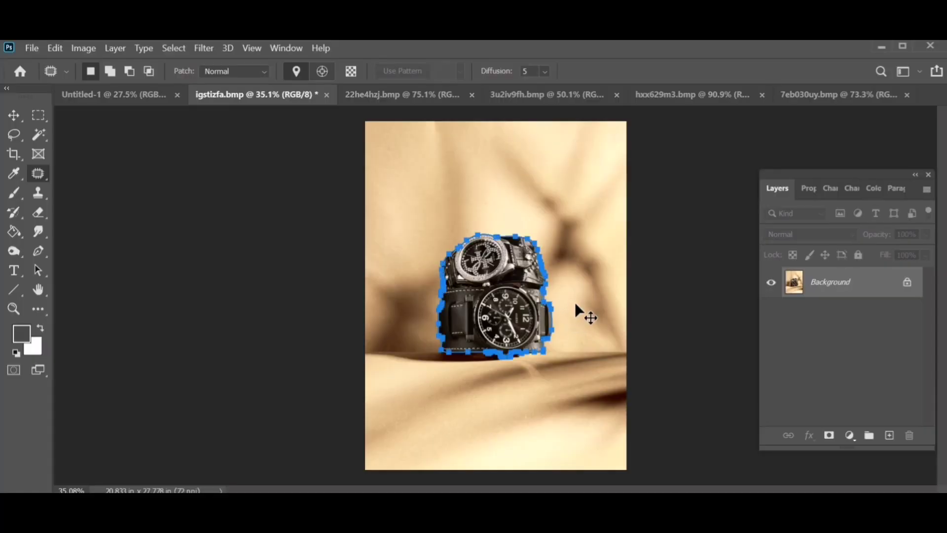
Step: Feather the watch selection by 1.5 pixels
{"action": "right_click", "coordinate": [580, 207]}
{"action": "left_click", "coordinate": [622, 241]}
{"action": "type", "text": "1.5"}
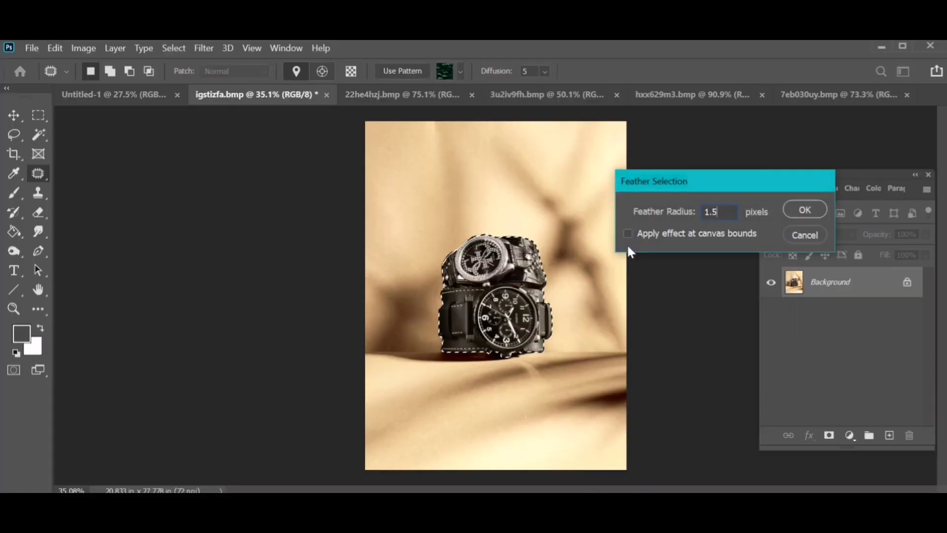
{"action": "key", "text": "Return"}
Step: Move the cut-out watches into Untitled-1 and enlarge them with Free Transform
{"action": "left_click_drag", "start_coordinate": [826, 299], "coordinate": [385, 322]}
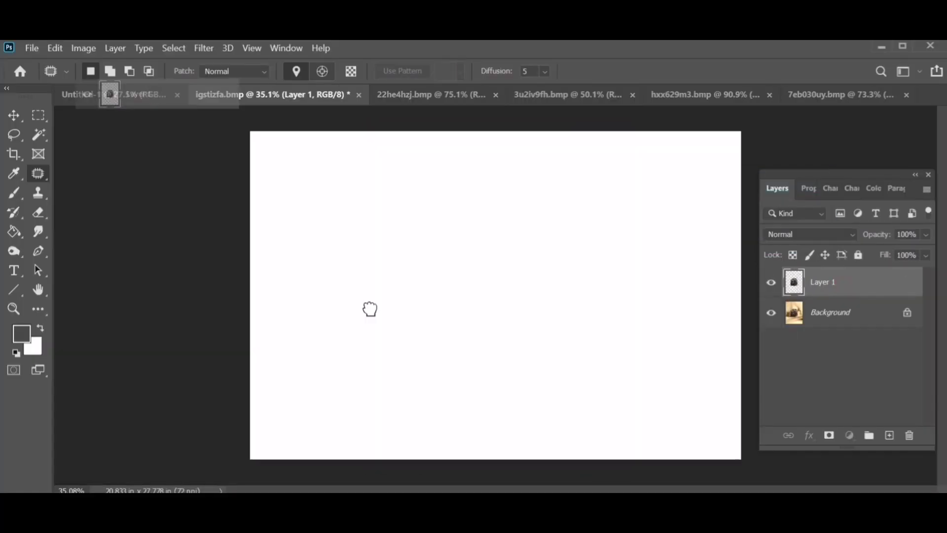
{"action": "key", "text": "ctrl+t"}
{"action": "left_click_drag", "start_coordinate": [449, 283], "coordinate": [603, 181]}
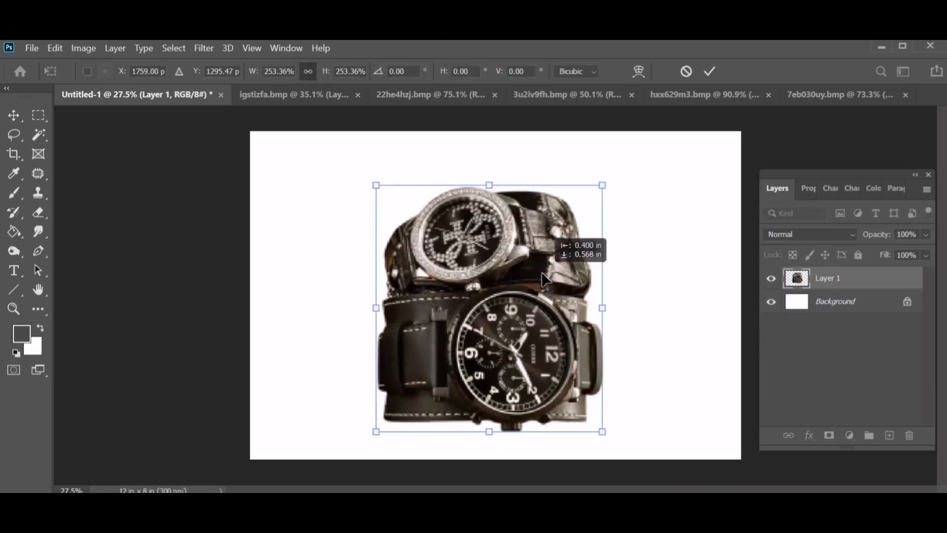
{"action": "key", "text": "Return"}
Step: Trace the gap between the watch straps with a Pen path
{"action": "key", "text": "j"}
{"action": "scroll", "coordinate": [532, 355], "scroll_direction": "up", "scroll_amount": 5}
{"action": "key", "text": "p"}
{"action": "left_click_drag", "start_coordinate": [454, 350], "coordinate": [463, 338]}
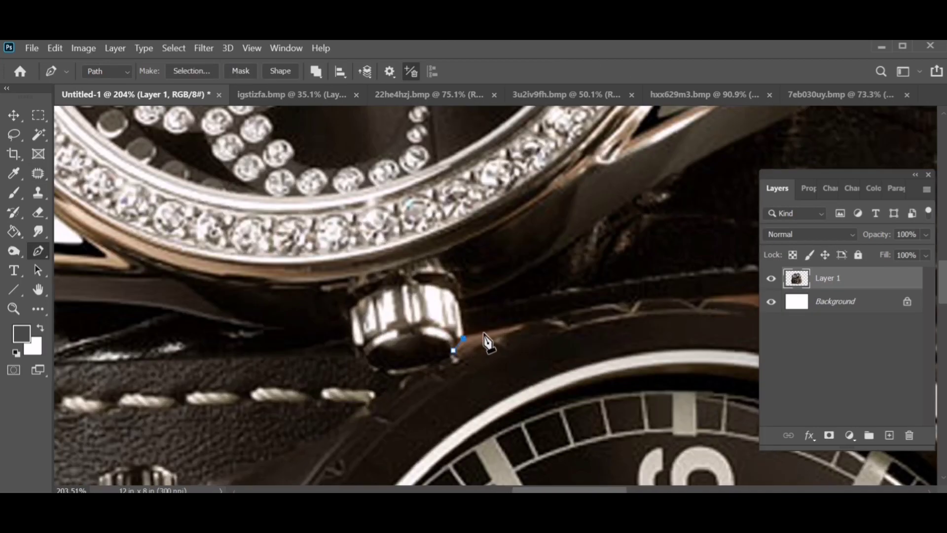
{"action": "left_click_drag", "start_coordinate": [625, 379], "coordinate": [429, 363]}
{"action": "mouse_move", "coordinate": [502, 335]}
{"action": "left_mouse_down"}
{"action": "mouse_move", "coordinate": [518, 334]}
{"action": "mouse_move", "coordinate": [364, 344]}
{"action": "left_mouse_up"}
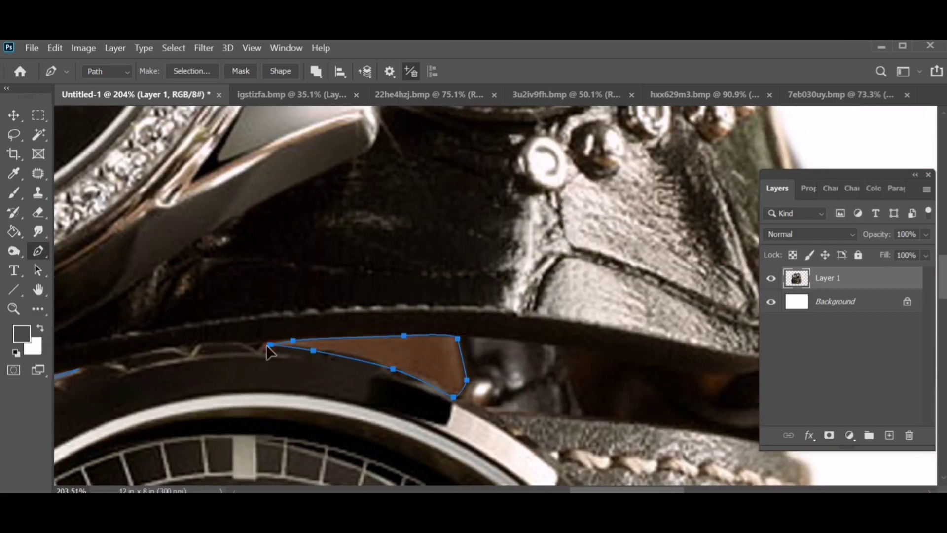
Step: Turn the strap-gap path into a selection and feather its edges
{"action": "key", "text": "ctrl+Return"}
{"action": "scroll", "coordinate": [271, 351], "scroll_direction": "down", "scroll_amount": 5}
{"action": "key", "text": "shift+F6"}
{"action": "key", "text": "Return"}
{"action": "key", "text": "j"}
{"action": "scroll", "coordinate": [465, 383], "scroll_direction": "down", "scroll_amount": 2}
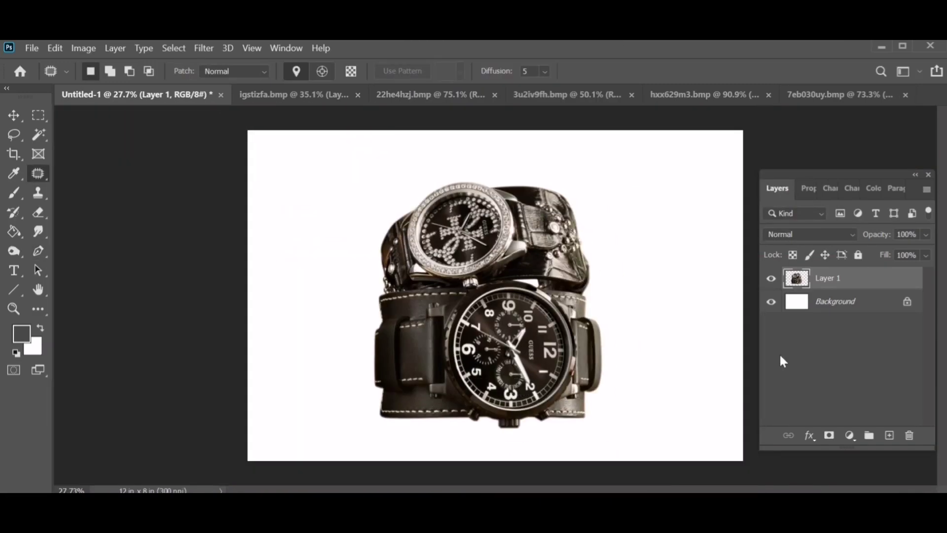
{"action": "left_click", "coordinate": [849, 435]}
Step: Add a Gradient Fill layer running from #14397c to light blue
{"action": "left_click", "coordinate": [839, 185]}
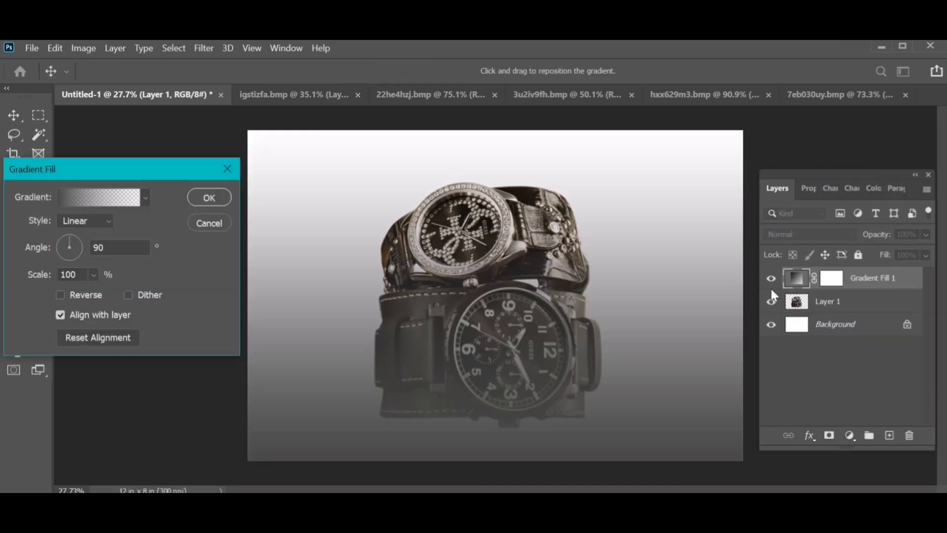
{"action": "left_click", "coordinate": [127, 203]}
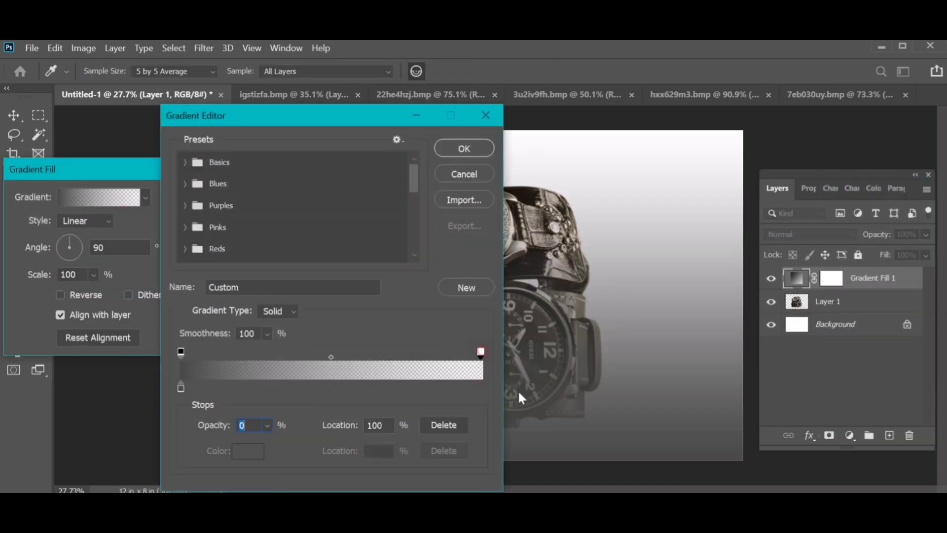
{"action": "double_click", "coordinate": [181, 388]}
{"action": "type", "text": "14397c"}
{"action": "key", "text": "Return"}
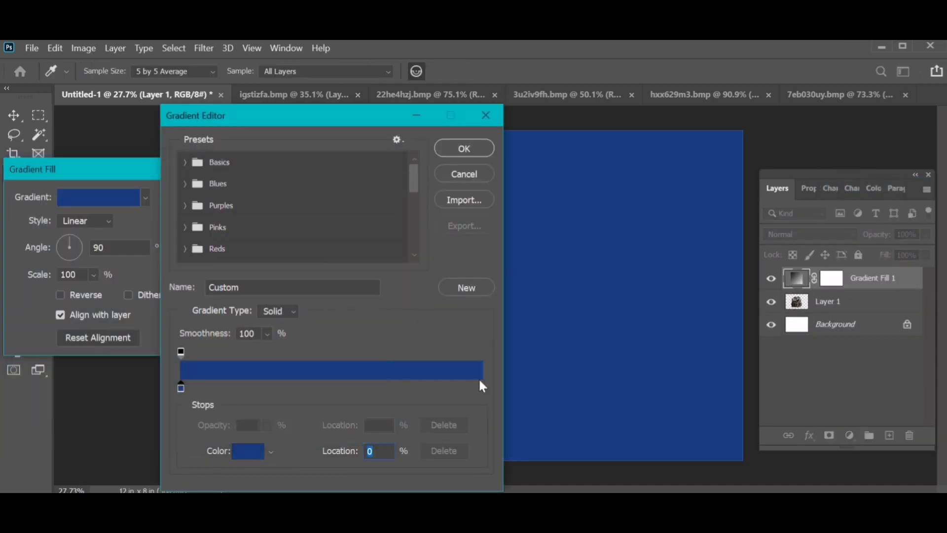
{"action": "double_click", "coordinate": [480, 388]}
{"action": "key", "text": "Return"}
{"action": "key", "text": "Return"}
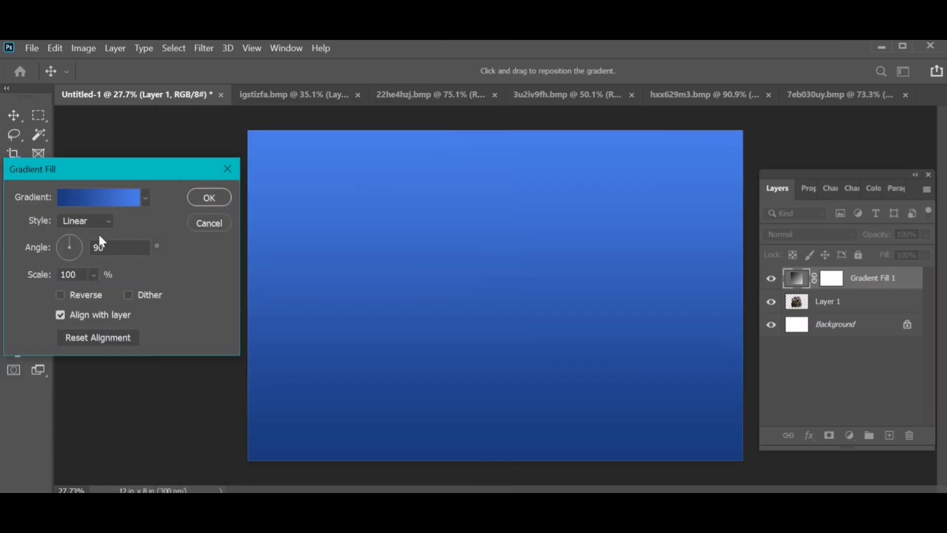
Step: Make the gradient Radial, reversed, scaled to about 188%, and move the watches above it
{"action": "left_click", "coordinate": [85, 220]}
{"action": "left_click", "coordinate": [85, 244]}
{"action": "left_click", "coordinate": [86, 296]}
{"action": "left_click", "coordinate": [93, 274]}
{"action": "left_click_drag", "start_coordinate": [96, 293], "coordinate": [102, 294]}
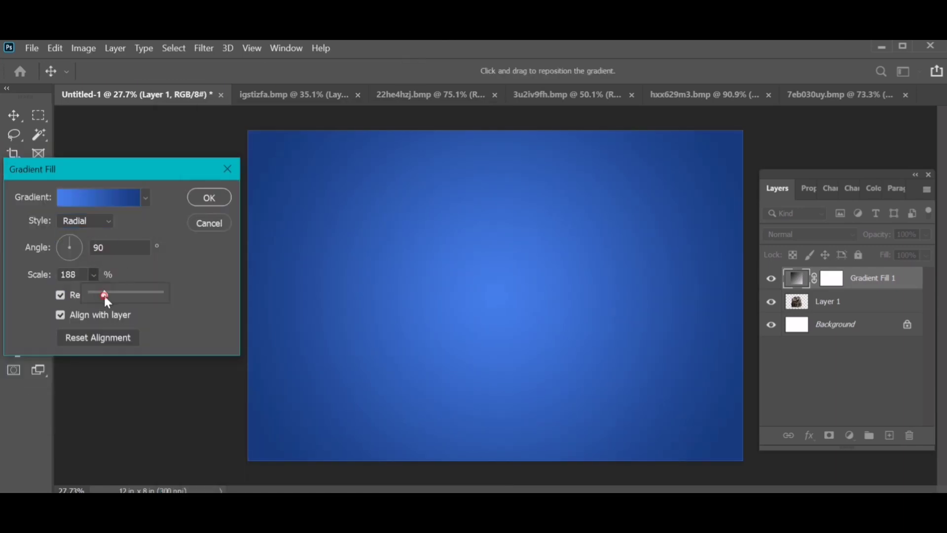
{"action": "key", "text": "Return"}
{"action": "left_click_drag", "start_coordinate": [860, 286], "coordinate": [860, 313]}
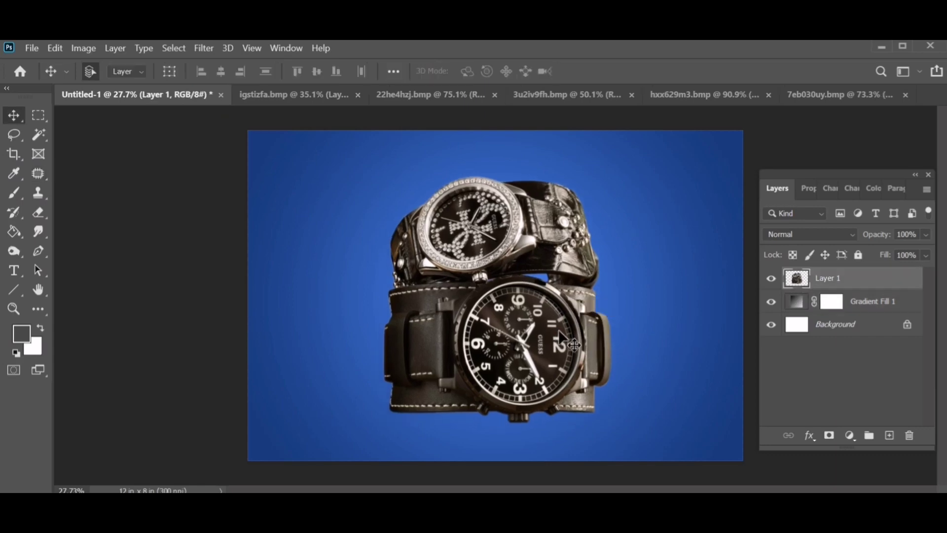
Step: Copy the Facebook and Instagram icons from 22he4hzj.bmp into the banner
{"action": "left_click", "coordinate": [424, 94]}
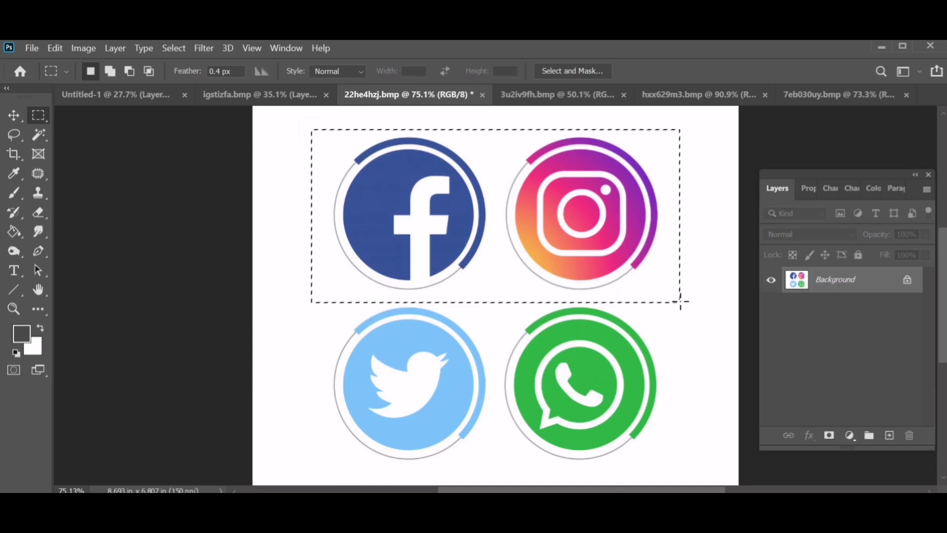
{"action": "key", "text": "ctrl+j"}
{"action": "mouse_move", "coordinate": [839, 305]}
{"action": "left_mouse_down"}
{"action": "mouse_move", "coordinate": [452, 334]}
{"action": "mouse_move", "coordinate": [666, 442]}
{"action": "mouse_move", "coordinate": [674, 388]}
{"action": "left_mouse_up"}
Step: Bring the Twitter icon into the banner and blend it in Divide mode
{"action": "key", "text": "v"}
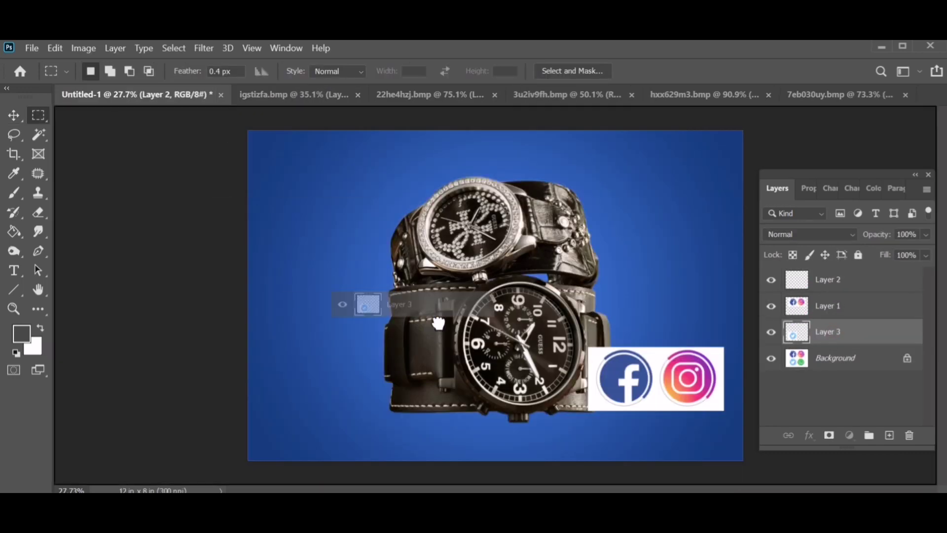
{"action": "left_click_drag", "start_coordinate": [260, 98], "coordinate": [434, 321]}
{"action": "scroll", "coordinate": [434, 321], "scroll_direction": "up", "scroll_amount": 2}
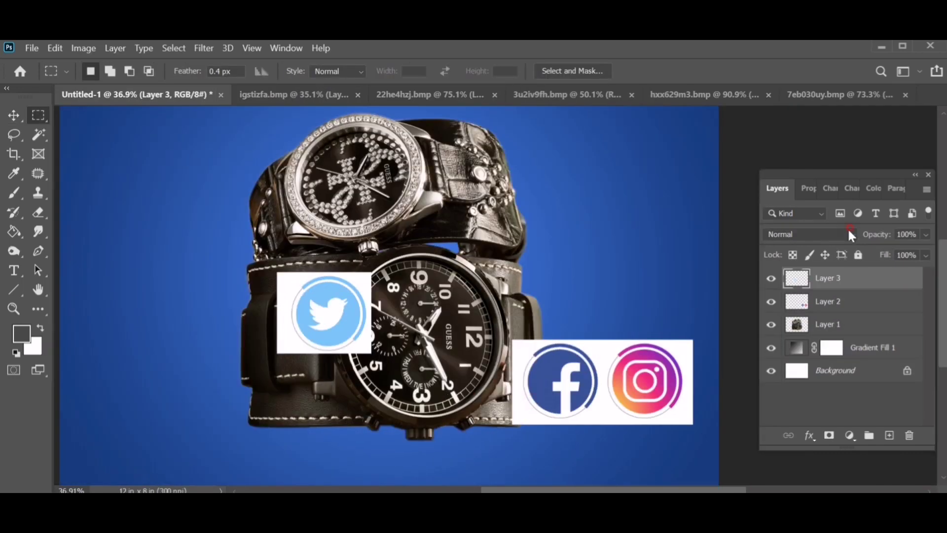
{"action": "left_click", "coordinate": [808, 233]}
{"action": "left_click", "coordinate": [804, 456]}
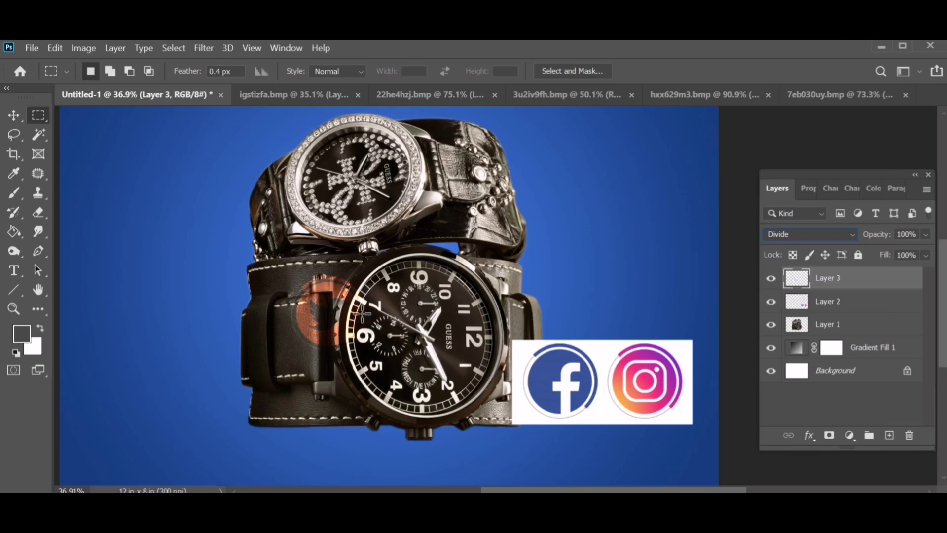
Step: Move the Twitter icon to the lower right and reposition the Facebook and Instagram box
{"action": "key", "text": "v"}
{"action": "left_click_drag", "start_coordinate": [324, 315], "coordinate": [594, 440]}
{"action": "scroll", "coordinate": [595, 440], "scroll_direction": "up", "scroll_amount": 2}
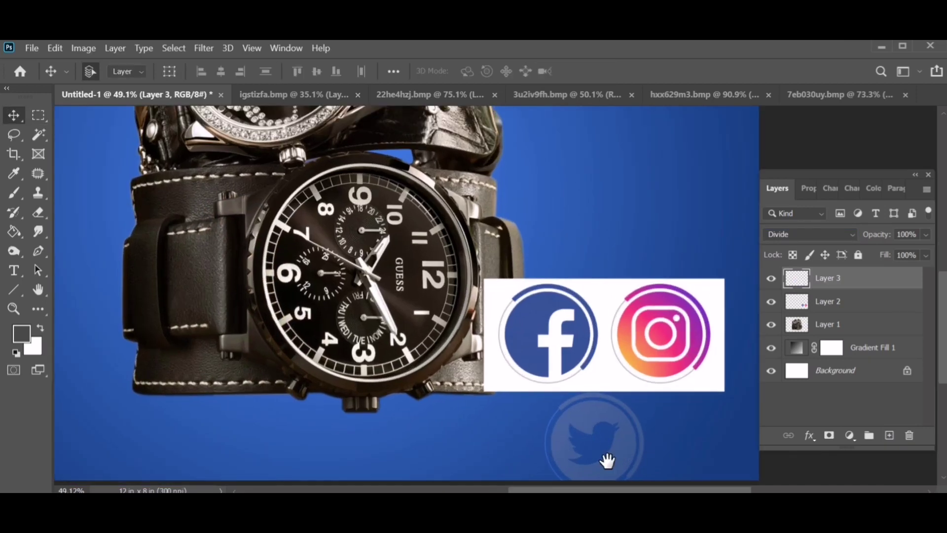
{"action": "left_click_drag", "start_coordinate": [603, 295], "coordinate": [606, 185]}
{"action": "left_click_drag", "start_coordinate": [609, 433], "coordinate": [608, 388]}
{"action": "scroll", "coordinate": [776, 457], "scroll_direction": "up", "scroll_amount": 2}
Step: Duplicate the Twitter icon layer, group the three Twitter layers, and shift the logo left
{"action": "key", "text": "ctrl+j"}
{"action": "key", "text": "ctrl+j"}
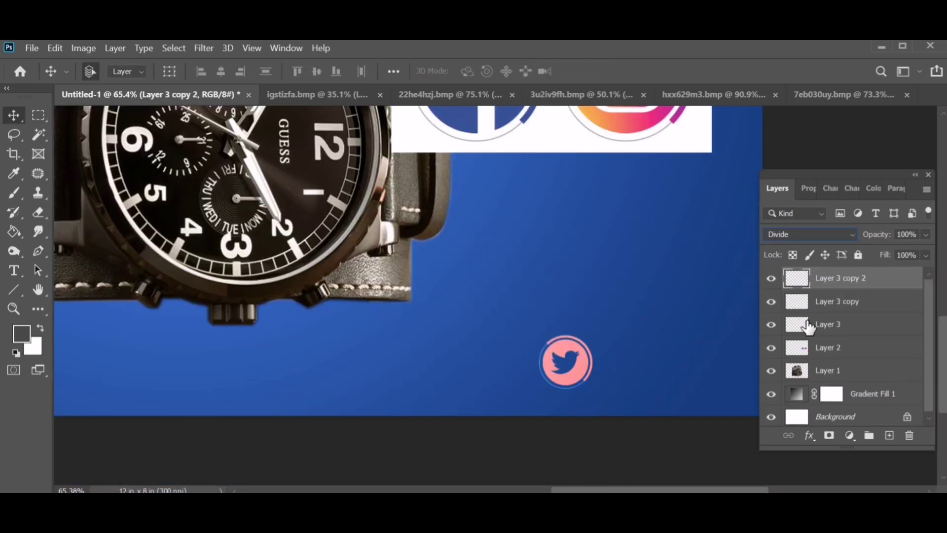
{"action": "left_click", "coordinate": [831, 324], "text": "shift"}
{"action": "key", "text": "ctrl+g"}
{"action": "left_click", "coordinate": [788, 276]}
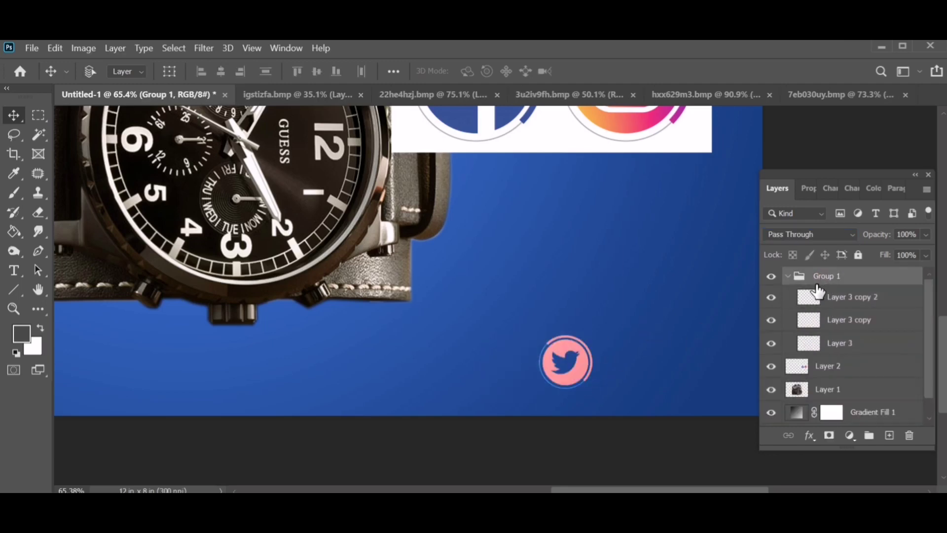
{"action": "left_click_drag", "start_coordinate": [644, 311], "coordinate": [558, 316]}
Step: Shrink and duplicate the Facebook and Instagram icons, then group all icon layers together
{"action": "scroll", "coordinate": [511, 291], "scroll_direction": "up", "scroll_amount": 2}
{"action": "left_click_drag", "start_coordinate": [429, 168], "coordinate": [627, 395]}
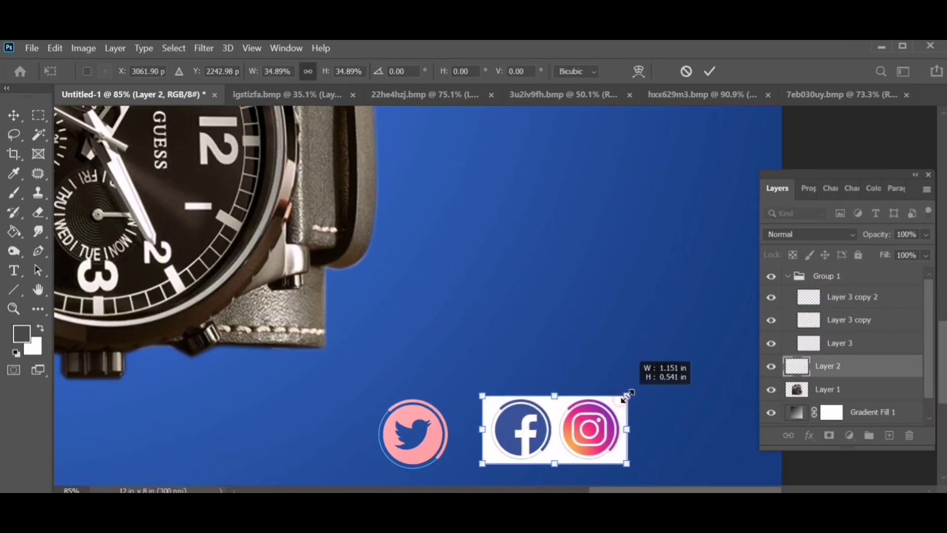
{"action": "left_click", "coordinate": [810, 235]}
{"action": "left_click", "coordinate": [810, 235]}
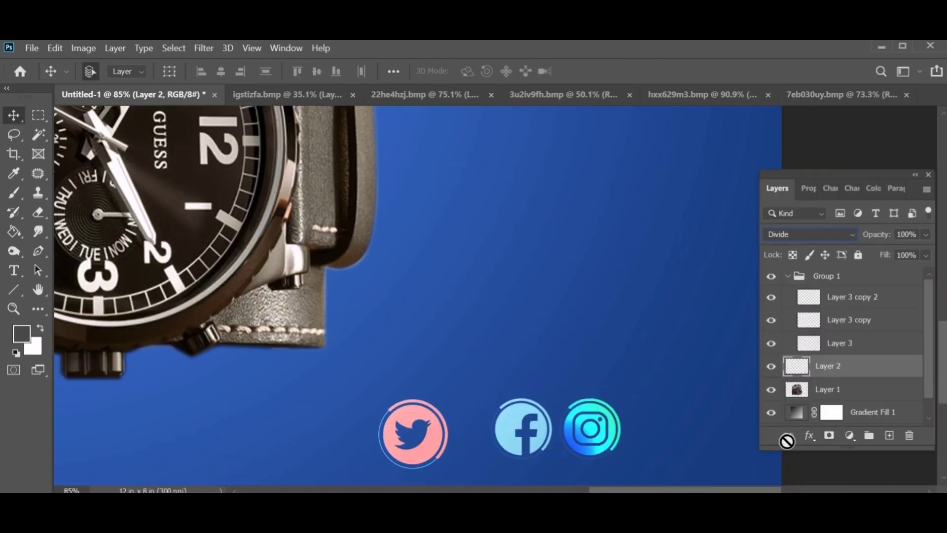
{"action": "key", "text": "ctrl+j"}
{"action": "key", "text": "ctrl+j"}
{"action": "left_click", "coordinate": [838, 348]}
{"action": "left_click", "coordinate": [828, 395], "text": "shift"}
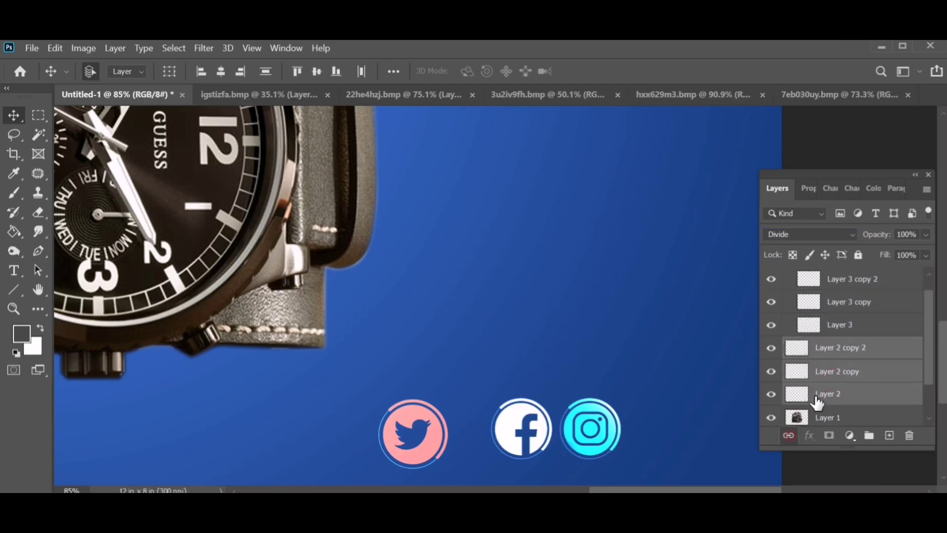
{"action": "scroll", "coordinate": [829, 395], "scroll_direction": "up", "scroll_amount": 2}
{"action": "left_click", "coordinate": [806, 281]}
{"action": "key", "text": "ctrl+g"}
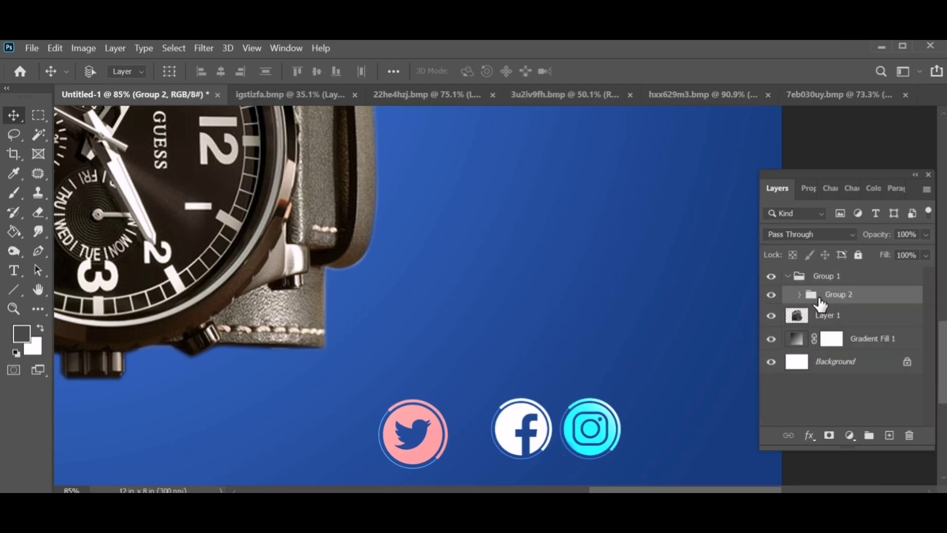
Step: Line the grouped icons up side by side at the banner's lower-right corner
{"action": "scroll", "coordinate": [610, 436], "scroll_direction": "down", "scroll_amount": 3}
{"action": "left_click_drag", "start_coordinate": [610, 436], "coordinate": [653, 394]}
{"action": "left_click_drag", "start_coordinate": [484, 381], "coordinate": [659, 395]}
{"action": "scroll", "coordinate": [569, 392], "scroll_direction": "up", "scroll_amount": 2}
{"action": "scroll", "coordinate": [589, 394], "scroll_direction": "up", "scroll_amount": 2}
{"action": "left_click_drag", "start_coordinate": [444, 380], "coordinate": [531, 375]}
Step: Bring the tag shape from 3u2iv9fh.bmp into the banner and set it to Multiply
{"action": "scroll", "coordinate": [661, 439], "scroll_direction": "down", "scroll_amount": 5}
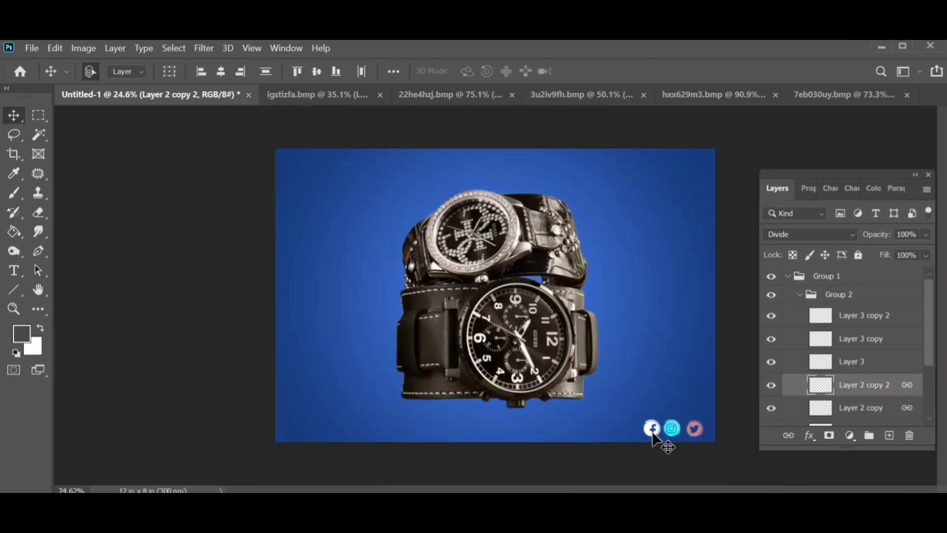
{"action": "left_click_drag", "start_coordinate": [698, 354], "coordinate": [484, 312]}
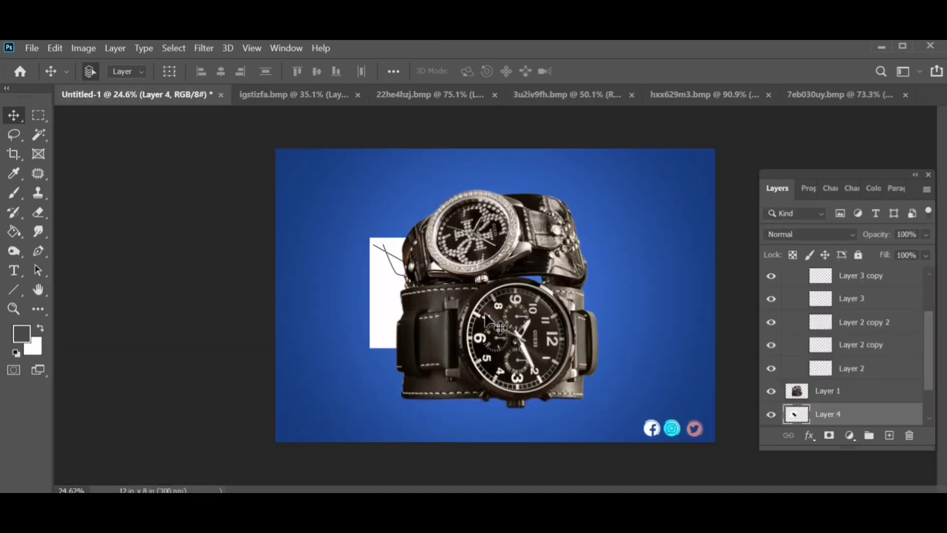
{"action": "left_click", "coordinate": [810, 234]}
{"action": "left_click", "coordinate": [775, 205]}
Step: Bring the tag to the front, then flip, move and tilt it at the upper right
{"action": "key", "text": "ctrl+t"}
{"action": "left_click_drag", "start_coordinate": [391, 267], "coordinate": [339, 216]}
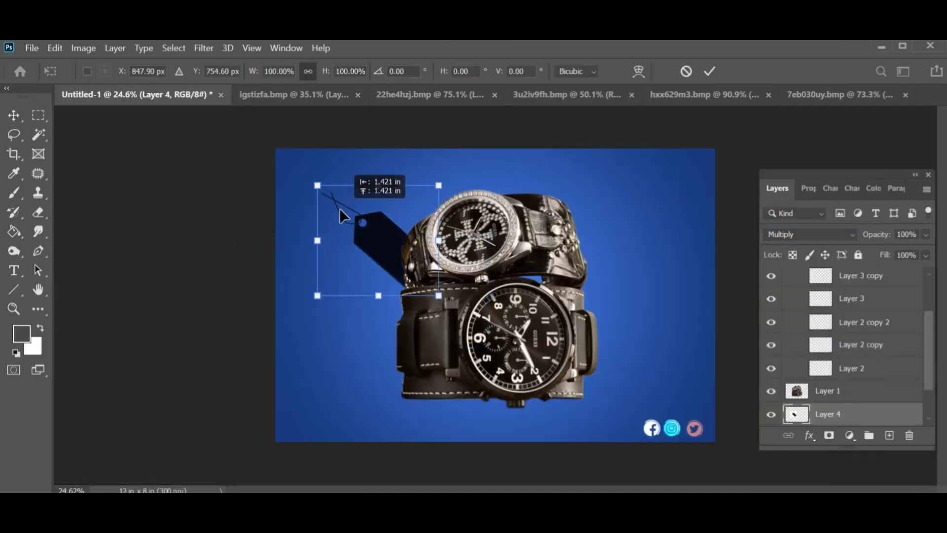
{"action": "key", "text": "ctrl+shift+bracketright"}
{"action": "mouse_move", "coordinate": [425, 273]}
{"action": "left_mouse_down"}
{"action": "mouse_move", "coordinate": [355, 223]}
{"action": "mouse_move", "coordinate": [655, 286]}
{"action": "left_mouse_up"}
{"action": "right_click", "coordinate": [383, 248]}
{"action": "left_click", "coordinate": [401, 486]}
{"action": "left_click_drag", "start_coordinate": [740, 291], "coordinate": [765, 249]}
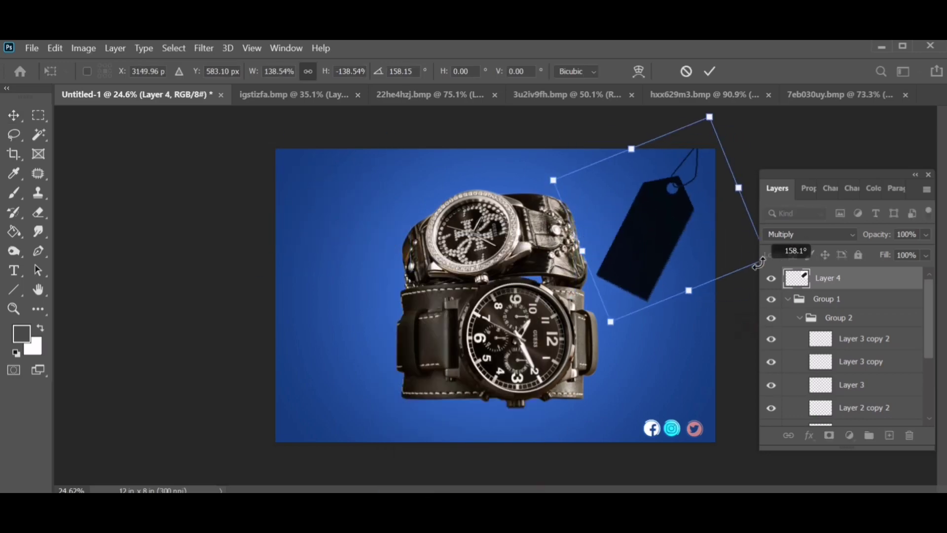
{"action": "key", "text": "Return"}
Step: Add '40%', 'OFF' and 'Limited Offer' text blocks left of the watches
{"action": "left_click", "coordinate": [320, 242]}
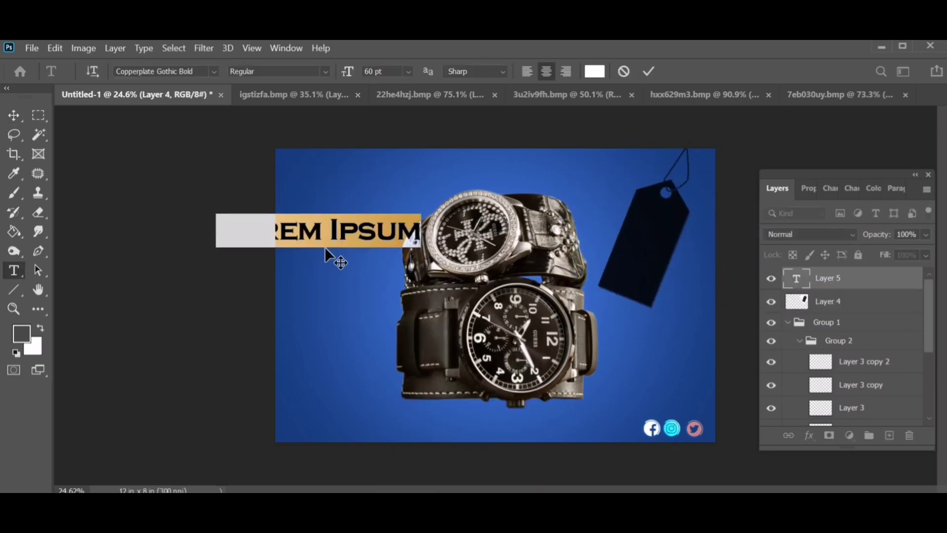
{"action": "type", "text": "40%"}
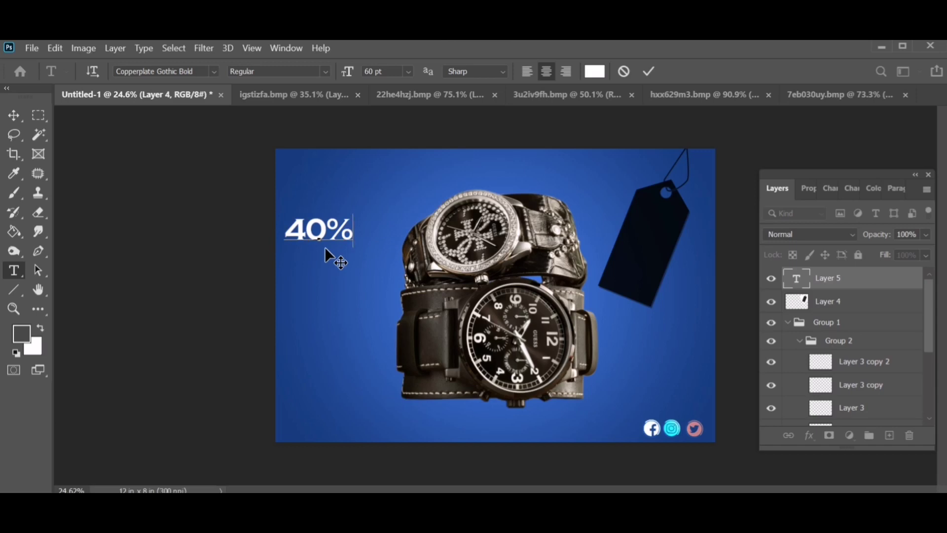
{"action": "key", "text": "ctrl+Return"}
{"action": "left_click", "coordinate": [304, 251]}
{"action": "type", "text": "OFF"}
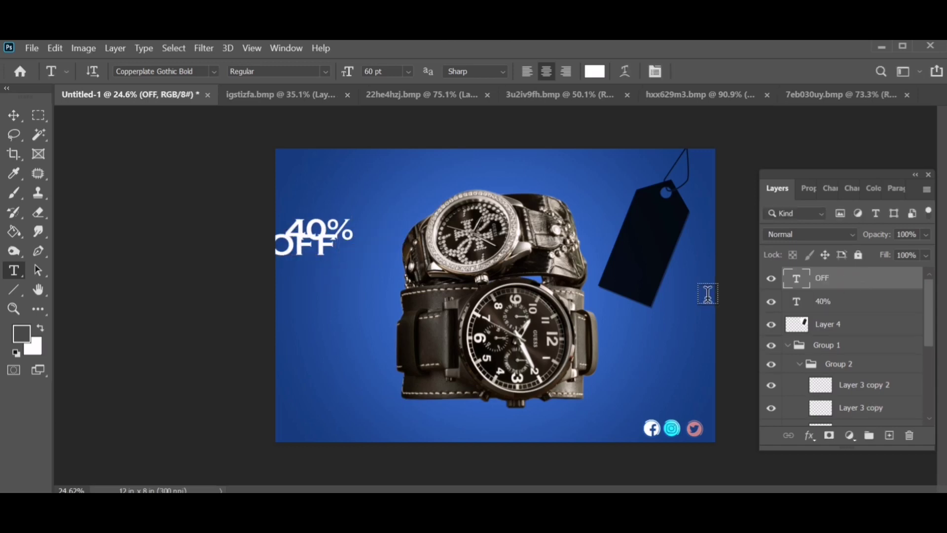
{"action": "left_click", "coordinate": [323, 295]}
{"action": "type", "text": "Limited Offer"}
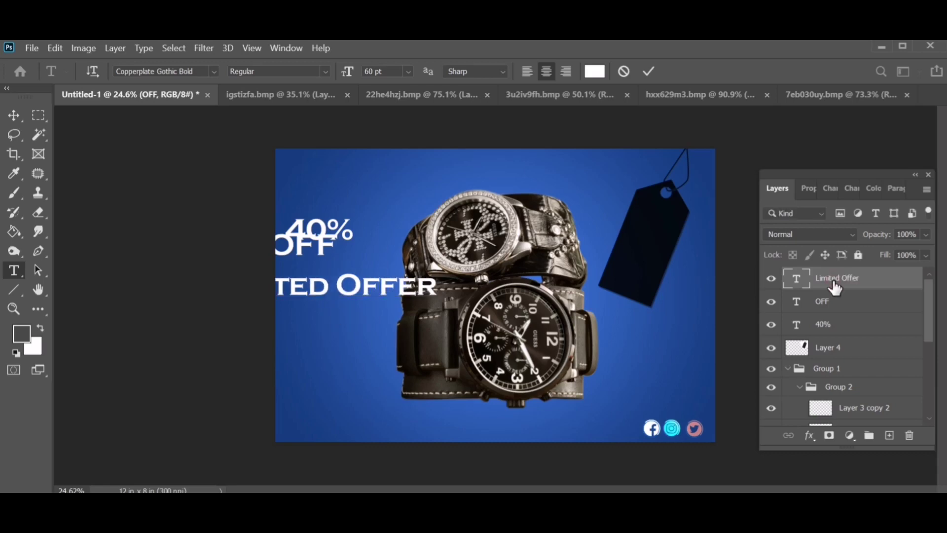
{"action": "key", "text": "ctrl+Return"}
Step: Move the 40% text onto the price tag
{"action": "left_click", "coordinate": [823, 324]}
{"action": "left_click_drag", "start_coordinate": [316, 237], "coordinate": [678, 235]}
{"action": "scroll", "coordinate": [542, 276], "scroll_direction": "up", "scroll_amount": 1}
{"action": "key", "text": "ctrl+t"}
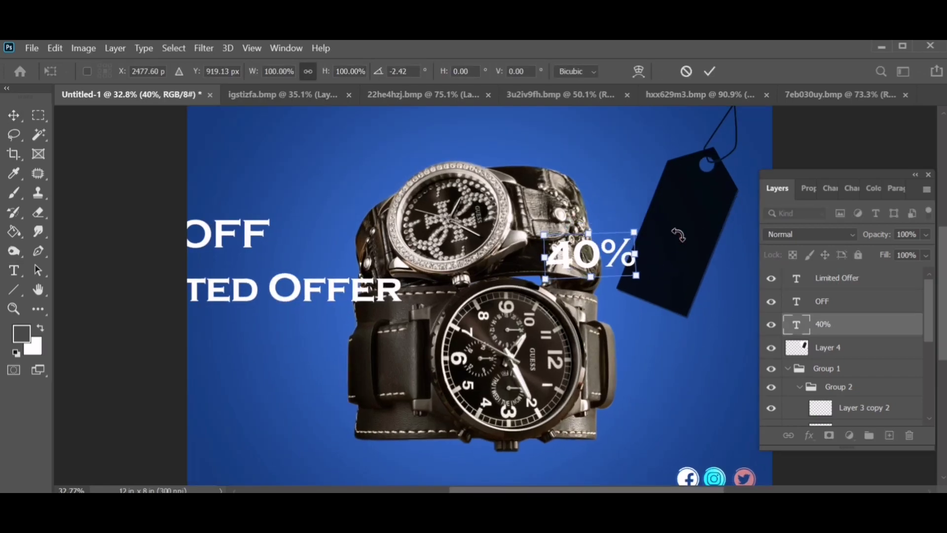
{"action": "key", "text": "Return"}
Step: Reposition the price tag up and right, and shift the watches photo left
{"action": "left_click", "coordinate": [822, 347]}
{"action": "key", "text": "ctrl+t"}
{"action": "key", "text": "ctrl+minus"}
{"action": "left_click_drag", "start_coordinate": [548, 222], "coordinate": [525, 222]}
{"action": "left_click_drag", "start_coordinate": [654, 250], "coordinate": [662, 258]}
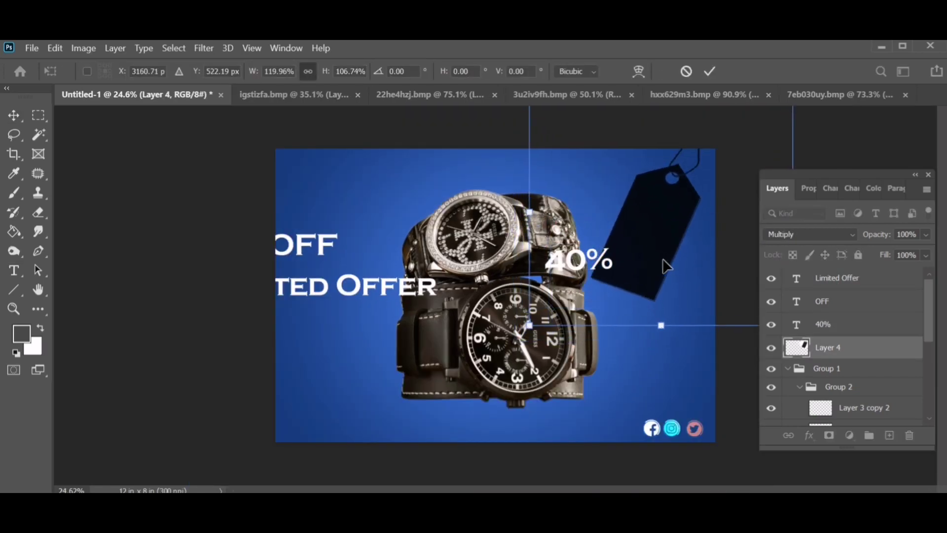
{"action": "key", "text": "Return"}
{"action": "mouse_move", "coordinate": [548, 345]}
{"action": "left_mouse_down"}
{"action": "mouse_move", "coordinate": [499, 349]}
{"action": "mouse_move", "coordinate": [476, 368]}
{"action": "left_mouse_up"}
Step: Rotate the price tag so its hole faces left and move its layer down the stack
{"action": "left_click", "coordinate": [609, 331], "text": "ctrl"}
{"action": "key", "text": "ctrl+t"}
{"action": "key", "text": "ctrl+minus"}
{"action": "mouse_move", "coordinate": [715, 227]}
{"action": "left_mouse_down"}
{"action": "mouse_move", "coordinate": [755, 158]}
{"action": "mouse_move", "coordinate": [725, 127]}
{"action": "left_mouse_up"}
{"action": "mouse_move", "coordinate": [636, 305]}
{"action": "left_mouse_down"}
{"action": "mouse_move", "coordinate": [608, 334]}
{"action": "mouse_move", "coordinate": [561, 335]}
{"action": "mouse_move", "coordinate": [567, 323]}
{"action": "left_mouse_up"}
{"action": "key", "text": "Return"}
{"action": "key", "text": "ctrl+shift+bracketleft"}
Step: Bring the price tag above the background and move 40% onto it
{"action": "left_click_drag", "start_coordinate": [552, 270], "coordinate": [568, 301]}
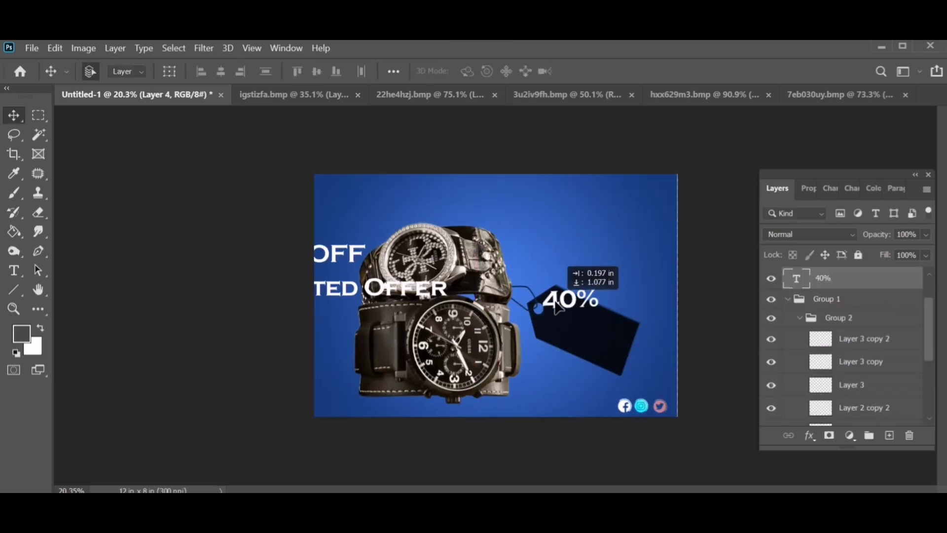
{"action": "left_click_drag", "start_coordinate": [367, 261], "coordinate": [540, 326]}
{"action": "key", "text": "t"}
{"action": "key", "text": "ctrl+plus"}
{"action": "key", "text": "Escape"}
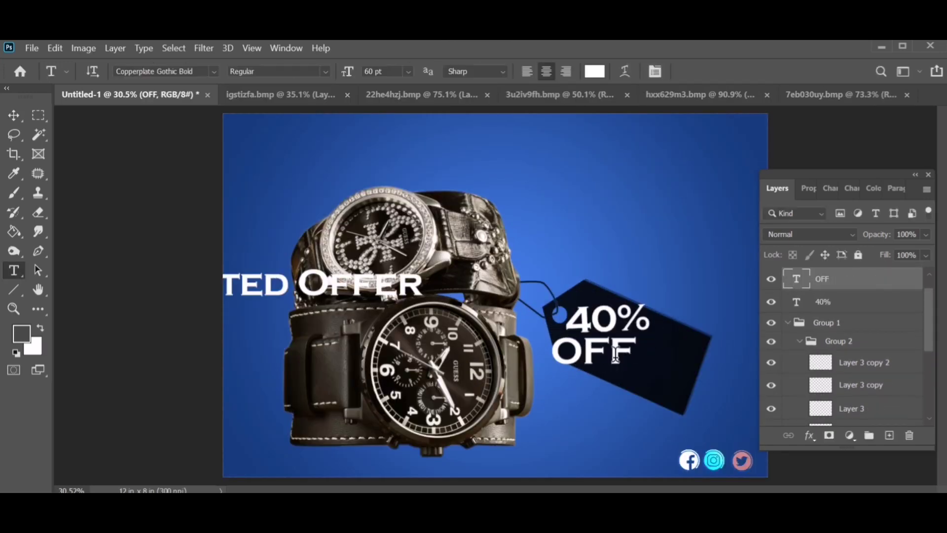
Step: Give the OFF text a thin font
{"action": "left_click_drag", "start_coordinate": [613, 350], "coordinate": [552, 351]}
{"action": "left_click", "coordinate": [213, 71]}
{"action": "left_click", "coordinate": [341, 331]}
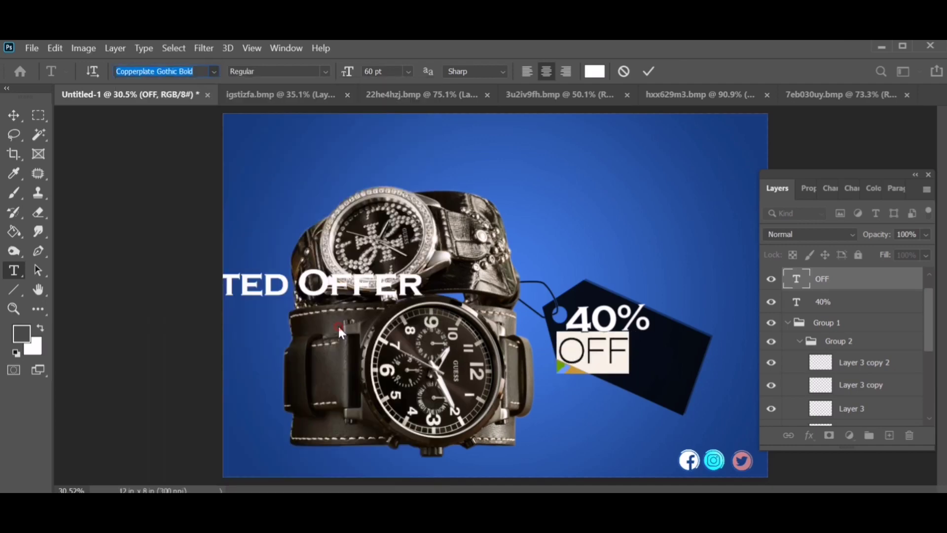
{"action": "key", "text": "ctrl+Return"}
Step: Place Limited Offer on the tag below OFF in a thin condensed font
{"action": "left_click_drag", "start_coordinate": [321, 285], "coordinate": [552, 385]}
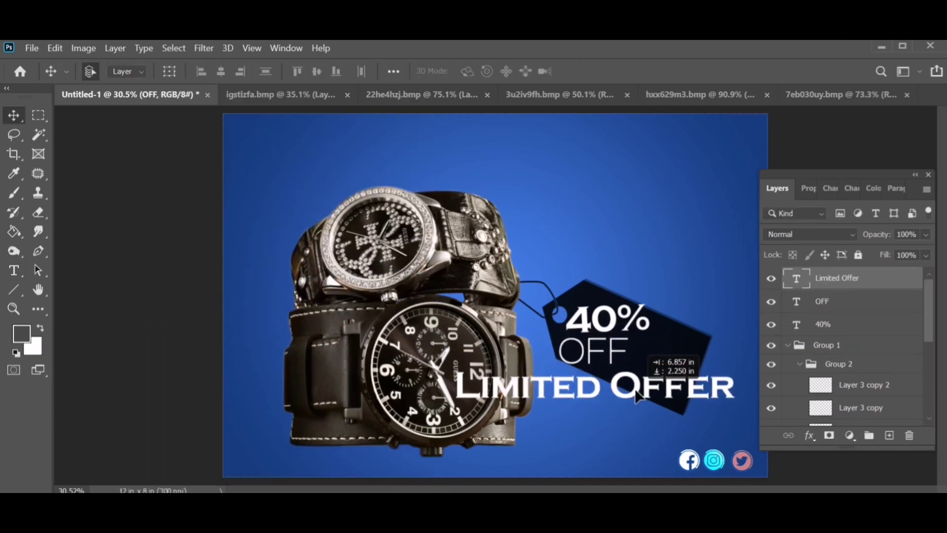
{"action": "left_click_drag", "start_coordinate": [693, 385], "coordinate": [415, 385]}
{"action": "left_click", "coordinate": [213, 71]}
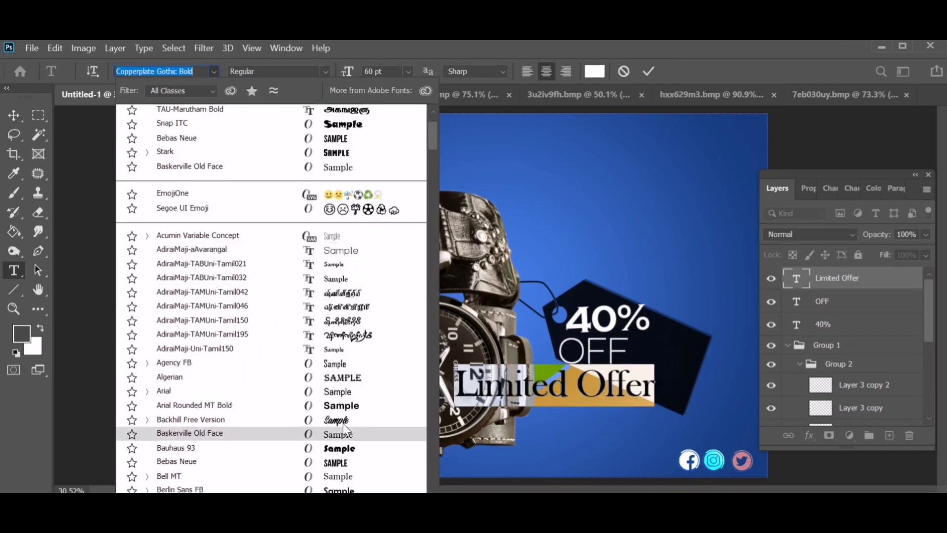
{"action": "left_click", "coordinate": [169, 360]}
{"action": "key", "text": "ctrl+Return"}
Step: Transform the 40% text and tilt OFF to match the tag's angle
{"action": "key", "text": "v"}
{"action": "scroll", "coordinate": [651, 351], "scroll_direction": "up", "scroll_amount": 1}
{"action": "left_click", "coordinate": [602, 318], "text": "ctrl"}
{"action": "key", "text": "ctrl+t"}
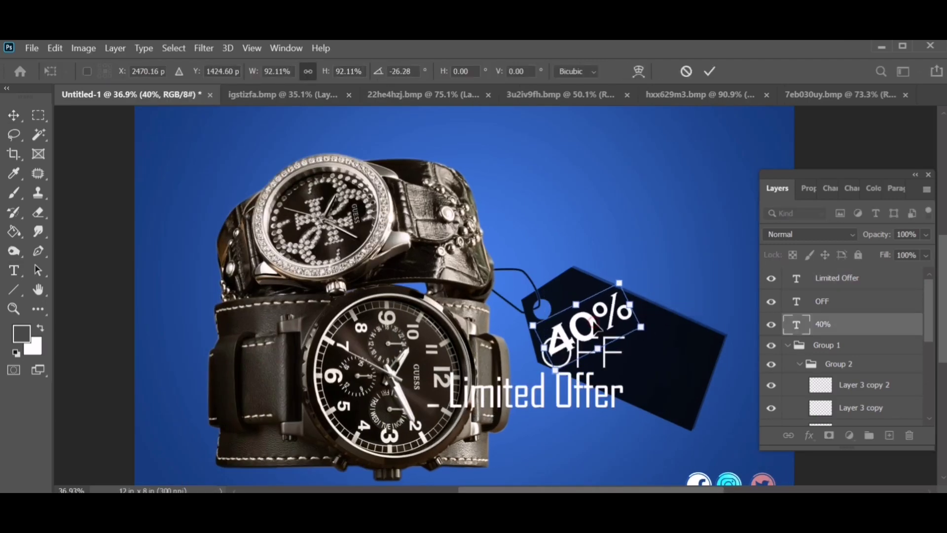
{"action": "key", "text": "Return"}
{"action": "scroll", "coordinate": [594, 326], "scroll_direction": "up", "scroll_amount": 2}
{"action": "left_click", "coordinate": [616, 353], "text": "ctrl"}
{"action": "key", "text": "ctrl+t"}
{"action": "mouse_move", "coordinate": [701, 390]}
{"action": "left_mouse_down"}
{"action": "mouse_move", "coordinate": [691, 360]}
{"action": "mouse_move", "coordinate": [703, 306]}
{"action": "left_mouse_up"}
{"action": "key", "text": "Return"}
Step: Readjust the angle and size of the 40% and OFF text
{"action": "left_click", "coordinate": [587, 320], "text": "ctrl"}
{"action": "key", "text": "ctrl+t"}
{"action": "key", "text": "Return"}
{"action": "left_click", "coordinate": [636, 370], "text": "ctrl"}
{"action": "key", "text": "ctrl+t"}
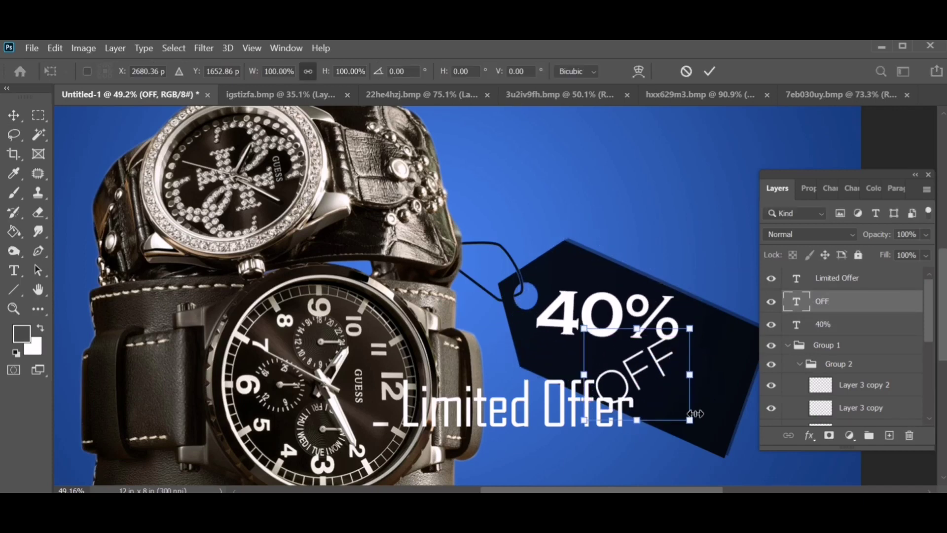
{"action": "key", "text": "Return"}
Step: Shrink Limited Offer so it fits on the tag
{"action": "left_click", "coordinate": [494, 404], "text": "ctrl"}
{"action": "key", "text": "ctrl+t"}
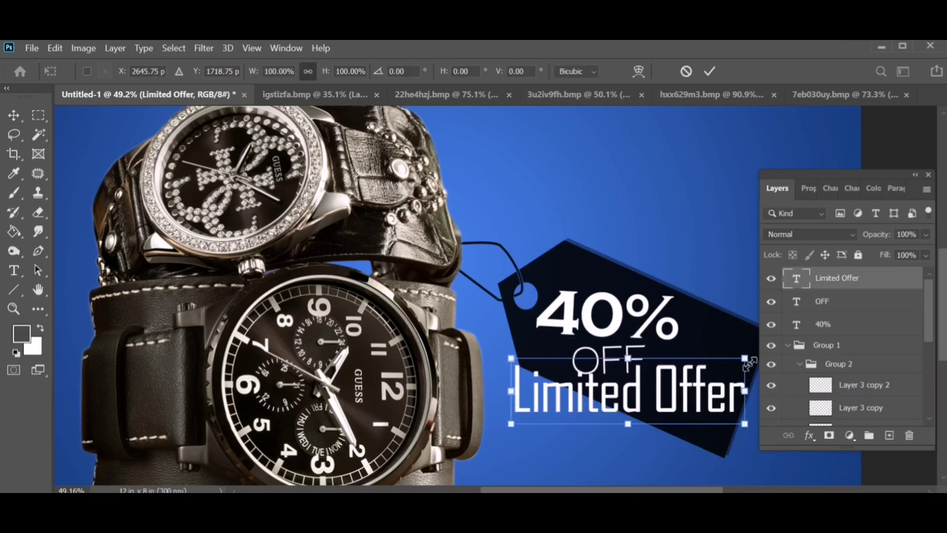
{"action": "left_click_drag", "start_coordinate": [513, 417], "coordinate": [582, 402]}
{"action": "scroll", "coordinate": [729, 390], "scroll_direction": "down", "scroll_amount": 1}
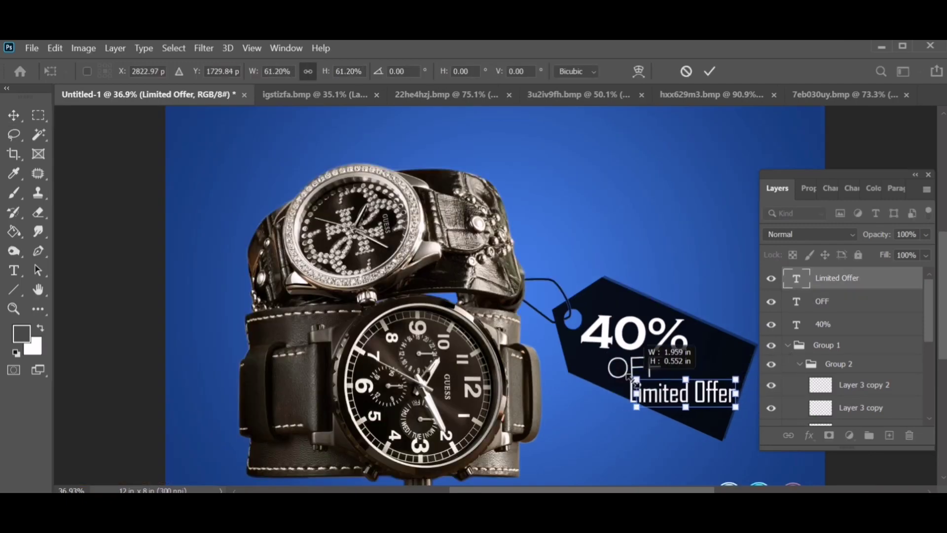
{"action": "key", "text": "Return"}
{"action": "scroll", "coordinate": [690, 421], "scroll_direction": "down", "scroll_amount": 1}
Step: Nudge the watches photo slightly upward into place
{"action": "left_click", "coordinate": [345, 320], "text": "ctrl"}
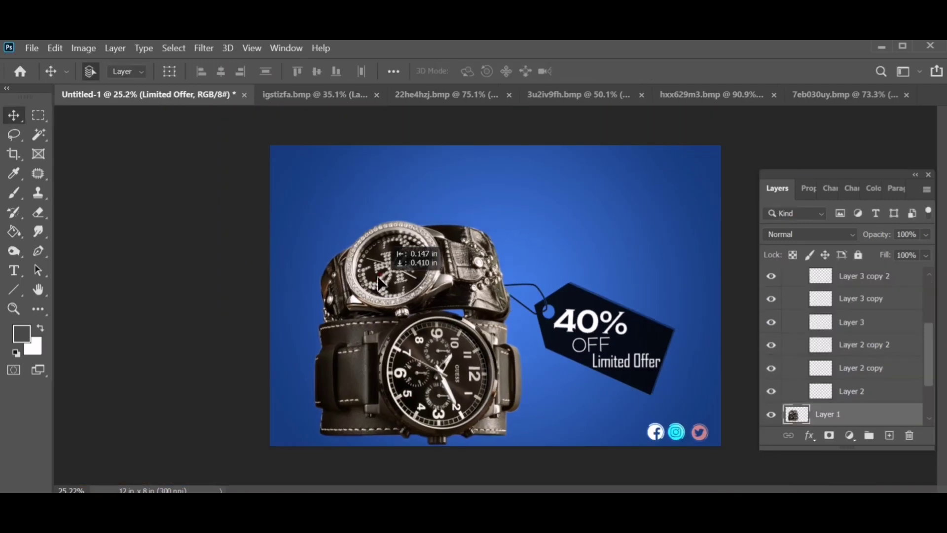
{"action": "key", "text": "ctrl+t"}
{"action": "left_click_drag", "start_coordinate": [327, 416], "coordinate": [328, 401]}
Step: Copy the black watch icon into the banner, shrink it and place it top-left
{"action": "key", "text": "Return"}
{"action": "left_click", "coordinate": [820, 95]}
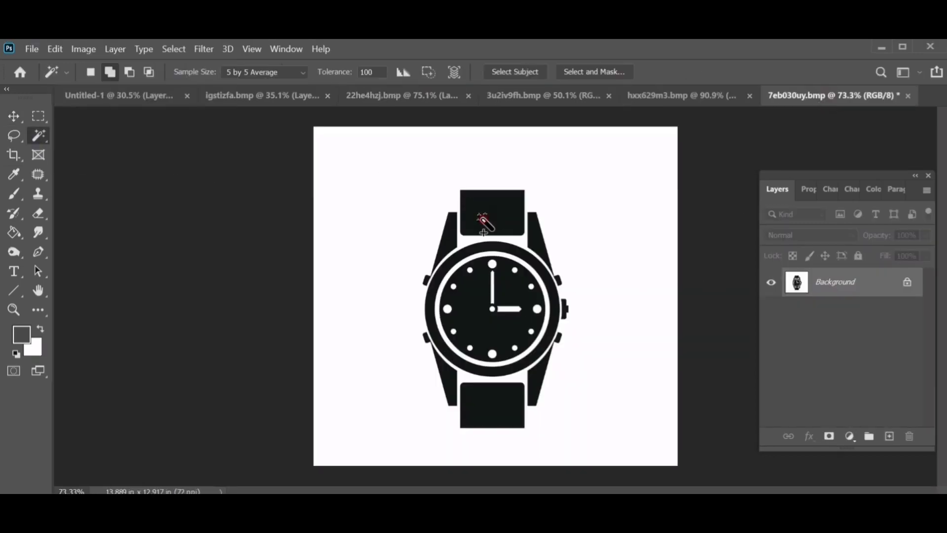
{"action": "key", "text": "ctrl+j"}
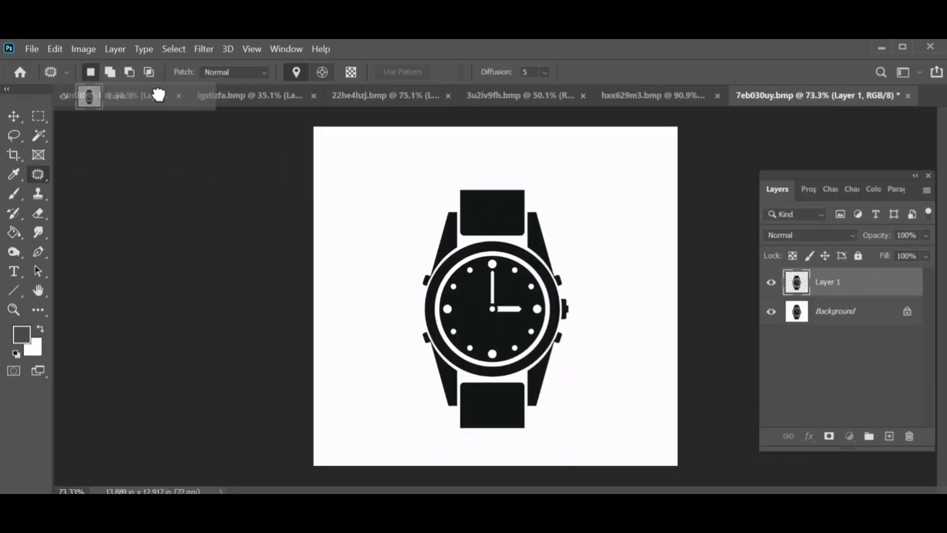
{"action": "left_click_drag", "start_coordinate": [839, 281], "coordinate": [385, 187]}
{"action": "key", "text": "ctrl+t"}
{"action": "left_click_drag", "start_coordinate": [396, 254], "coordinate": [357, 191]}
{"action": "left_click_drag", "start_coordinate": [345, 159], "coordinate": [240, 148]}
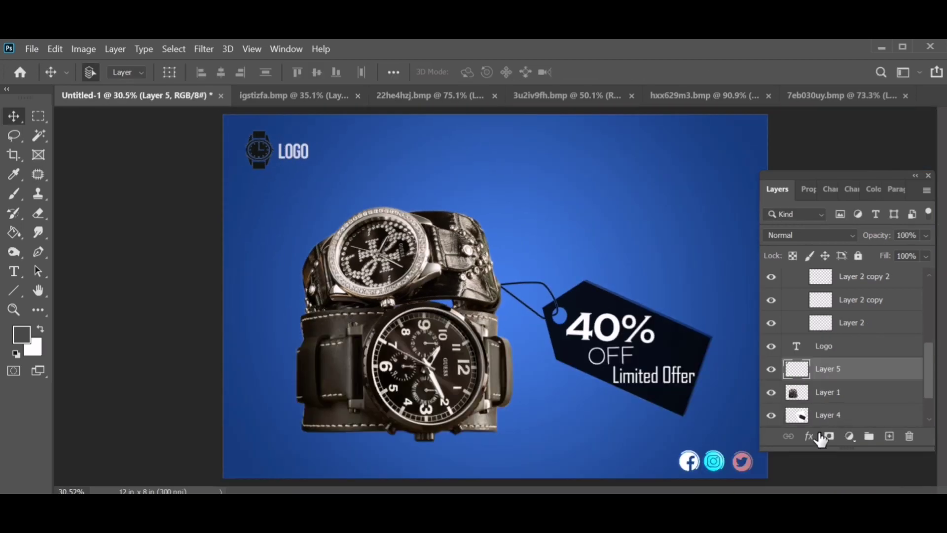
{"action": "left_click", "coordinate": [820, 437]}
Step: Apply a yellow Color Overlay to the watch icon
{"action": "left_click", "coordinate": [848, 376]}
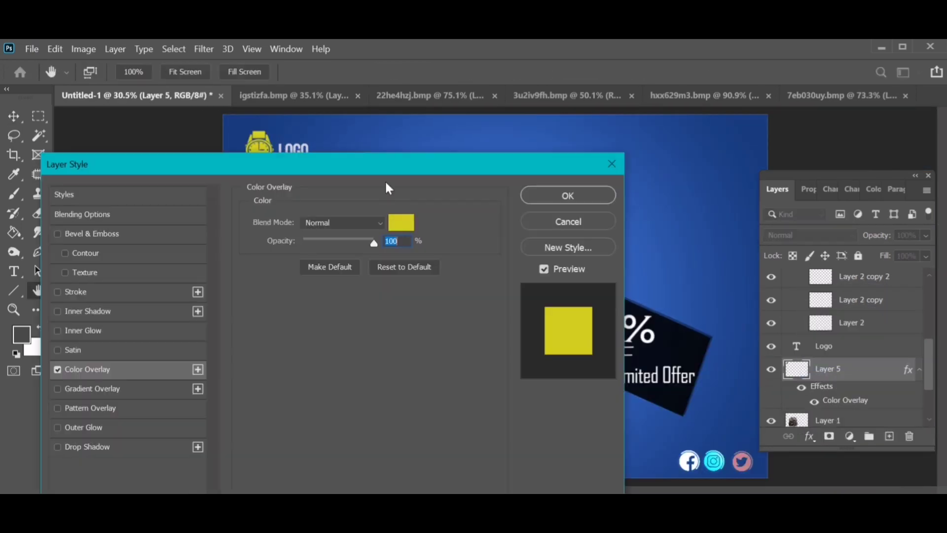
{"action": "left_click", "coordinate": [567, 195]}
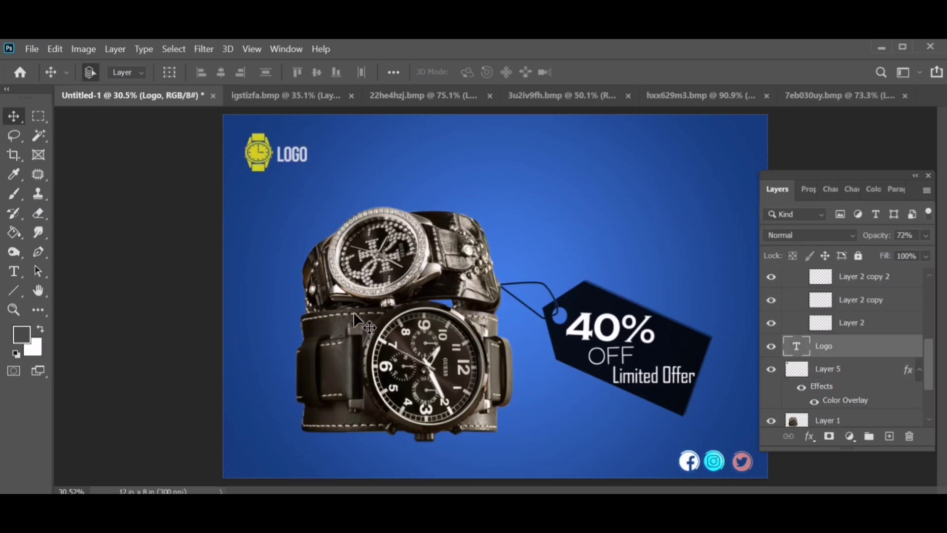
{"action": "scroll", "coordinate": [838, 345], "scroll_direction": "up", "scroll_amount": 3}
Step: Give the 40% text a red Color Overlay and a white Stroke
{"action": "left_click", "coordinate": [824, 325]}
{"action": "double_click", "coordinate": [825, 325]}
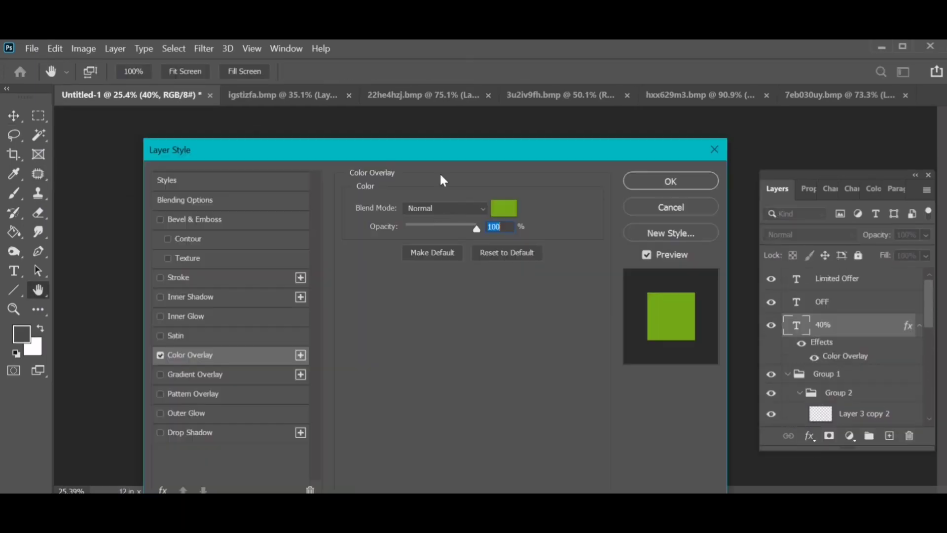
{"action": "left_click", "coordinate": [503, 207]}
{"action": "left_click", "coordinate": [218, 208]}
{"action": "left_click", "coordinate": [351, 187]}
{"action": "left_click_drag", "start_coordinate": [318, 192], "coordinate": [434, 148]}
{"action": "left_click", "coordinate": [58, 273]}
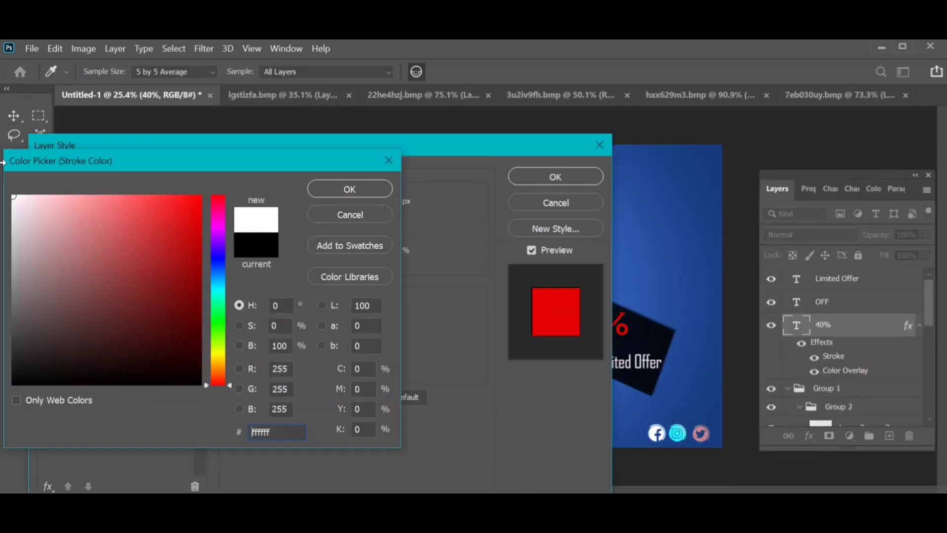
{"action": "left_click", "coordinate": [377, 188]}
Step: Give the Limited Offer text a yellow Color Overlay
{"action": "left_click", "coordinate": [834, 279]}
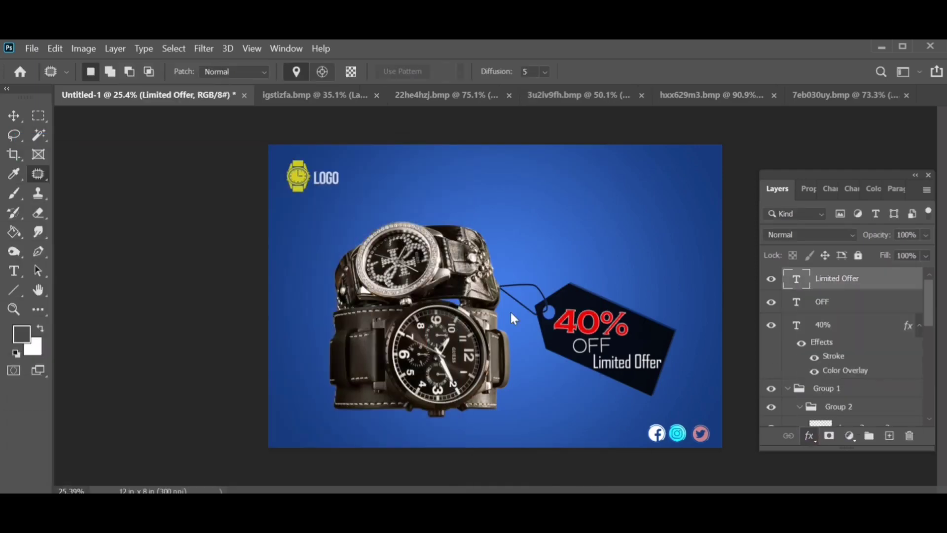
{"action": "double_click", "coordinate": [878, 279]}
{"action": "left_click", "coordinate": [349, 188]}
{"action": "left_click", "coordinate": [531, 188]}
{"action": "key", "text": "ctrl+minus"}
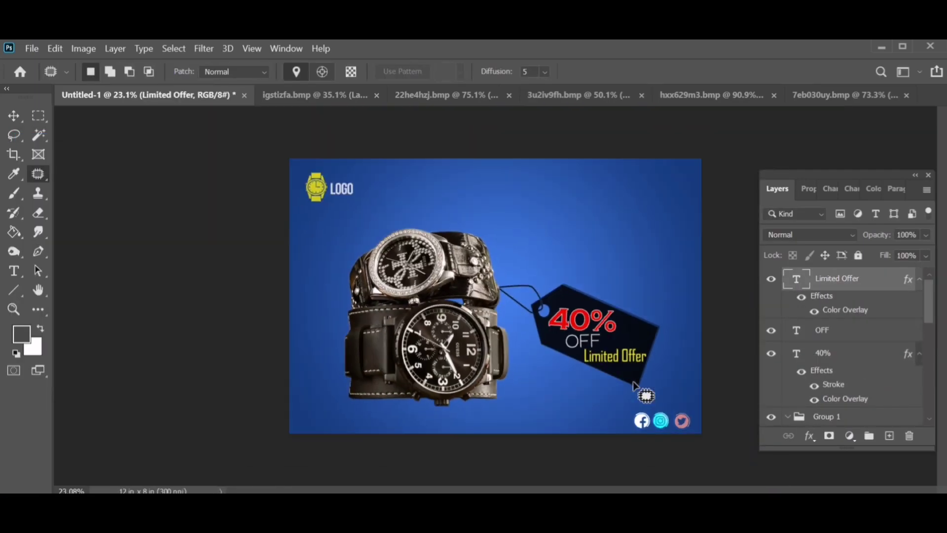
Step: Type 'Special' as a text line above the watches
{"action": "key", "text": "t"}
{"action": "left_click", "coordinate": [439, 212]}
{"action": "type", "text": "Special"}
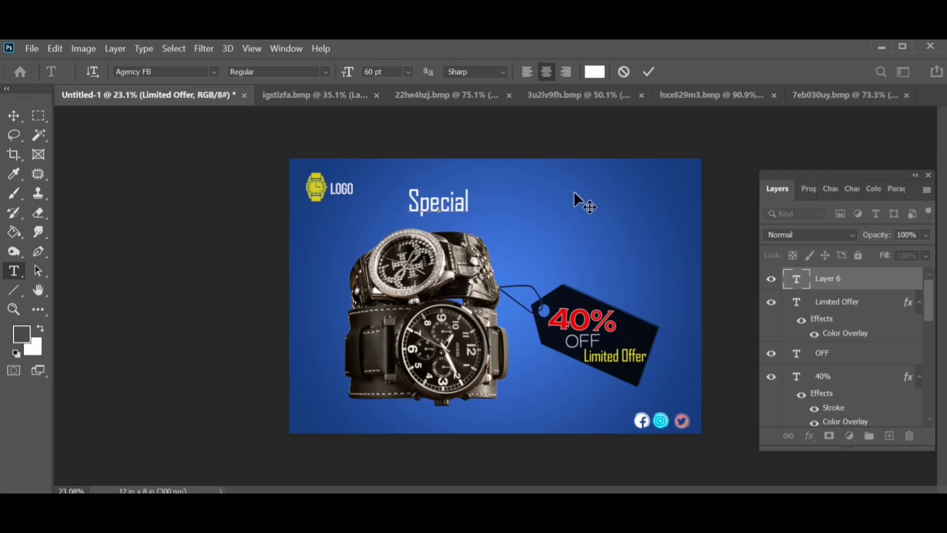
{"action": "left_click", "coordinate": [575, 201]}
Step: Set the Collection text block beside Special in the Stark font
{"action": "left_click", "coordinate": [515, 252]}
{"action": "type", "text": "Collection"}
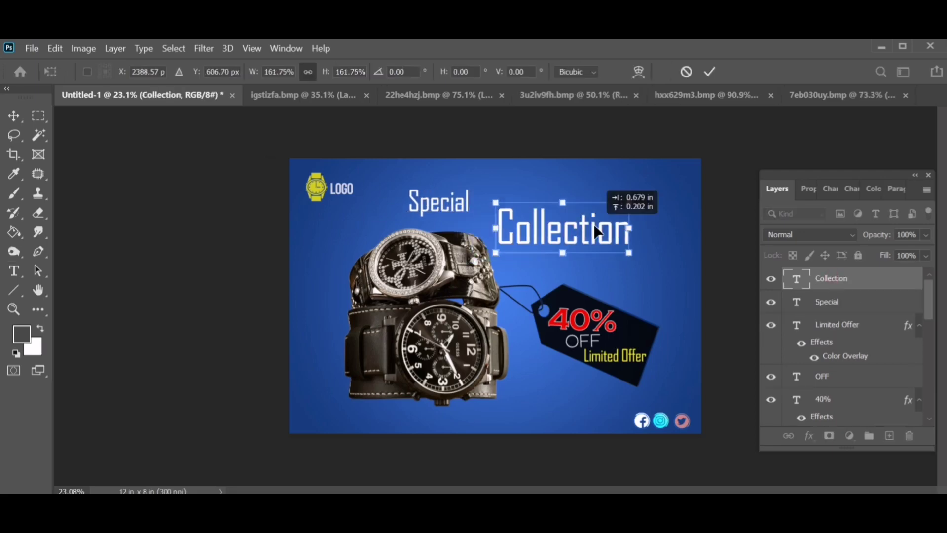
{"action": "left_click", "coordinate": [213, 71]}
{"action": "scroll", "coordinate": [345, 247], "scroll_direction": "down", "scroll_amount": 3}
{"action": "scroll", "coordinate": [345, 247], "scroll_direction": "up", "scroll_amount": 3}
{"action": "left_click", "coordinate": [350, 244]}
Step: Change the Special text to an outlined display font
{"action": "left_click", "coordinate": [467, 200]}
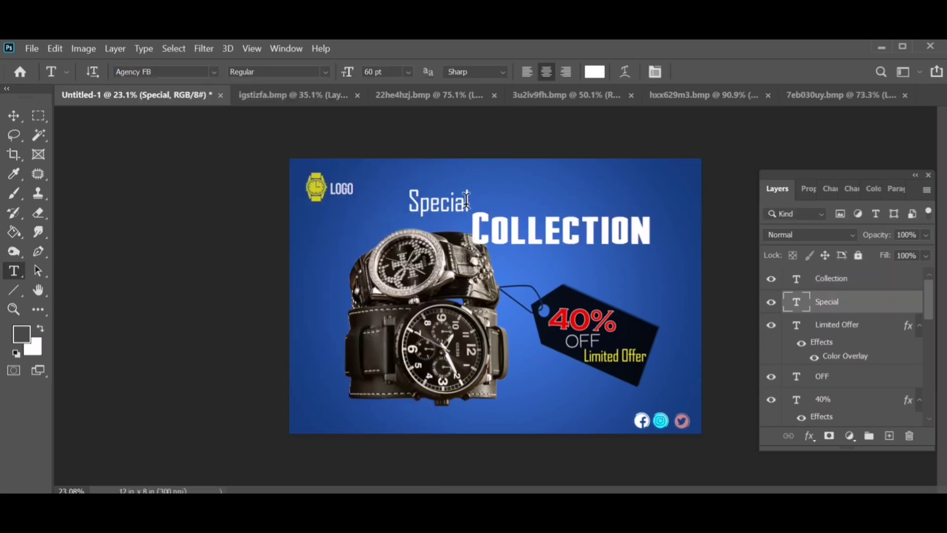
{"action": "double_click", "coordinate": [466, 202]}
{"action": "left_click", "coordinate": [214, 71]}
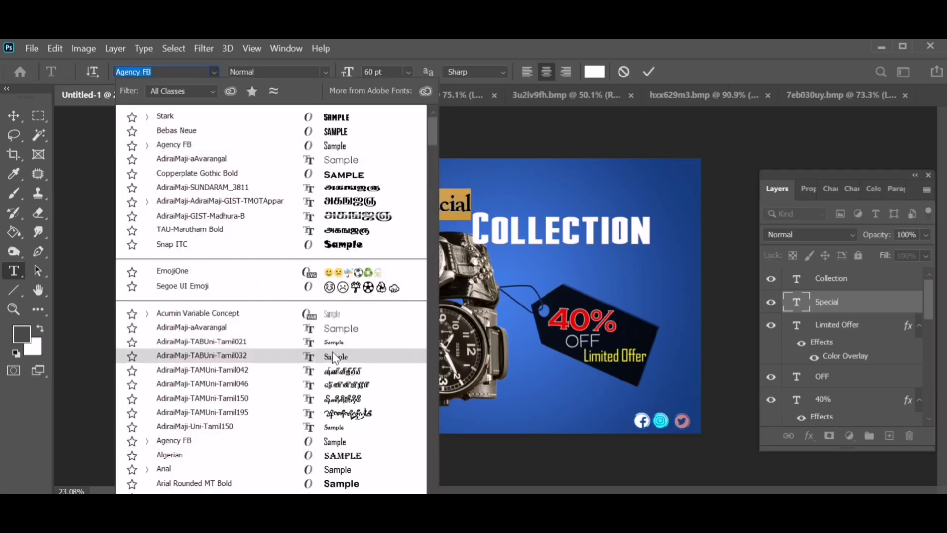
{"action": "scroll", "coordinate": [321, 345], "scroll_direction": "down", "scroll_amount": 5}
{"action": "scroll", "coordinate": [344, 449], "scroll_direction": "down", "scroll_amount": 10}
{"action": "scroll", "coordinate": [344, 449], "scroll_direction": "down", "scroll_amount": 10}
{"action": "scroll", "coordinate": [343, 448], "scroll_direction": "down", "scroll_amount": 10}
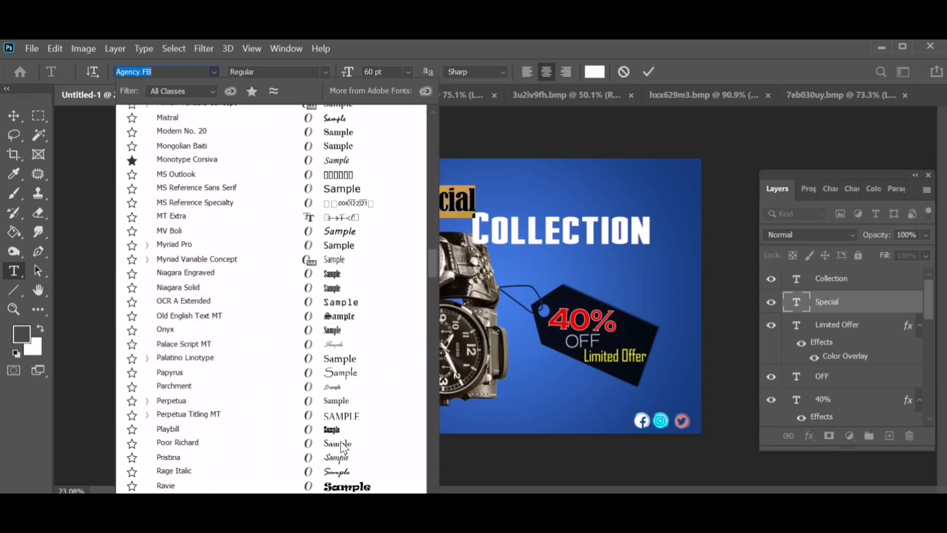
{"action": "left_click", "coordinate": [340, 449]}
Step: Rotate Special and Collection to tilt upward to the right
{"action": "key", "text": "ctrl+t"}
{"action": "left_click_drag", "start_coordinate": [512, 224], "coordinate": [543, 188]}
{"action": "key", "text": "Return"}
{"action": "left_click", "coordinate": [562, 229], "text": "ctrl"}
{"action": "key", "text": "ctrl+t"}
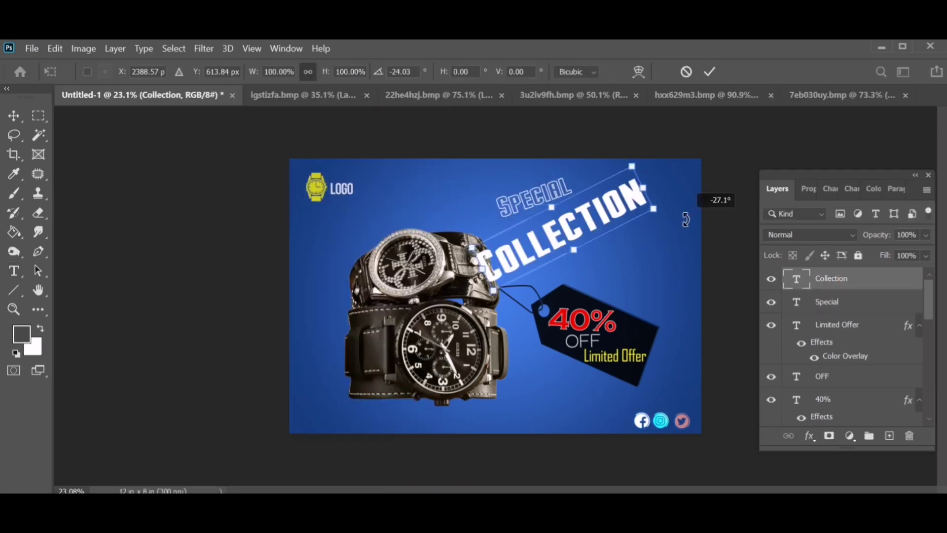
{"action": "left_click_drag", "start_coordinate": [687, 217], "coordinate": [637, 206]}
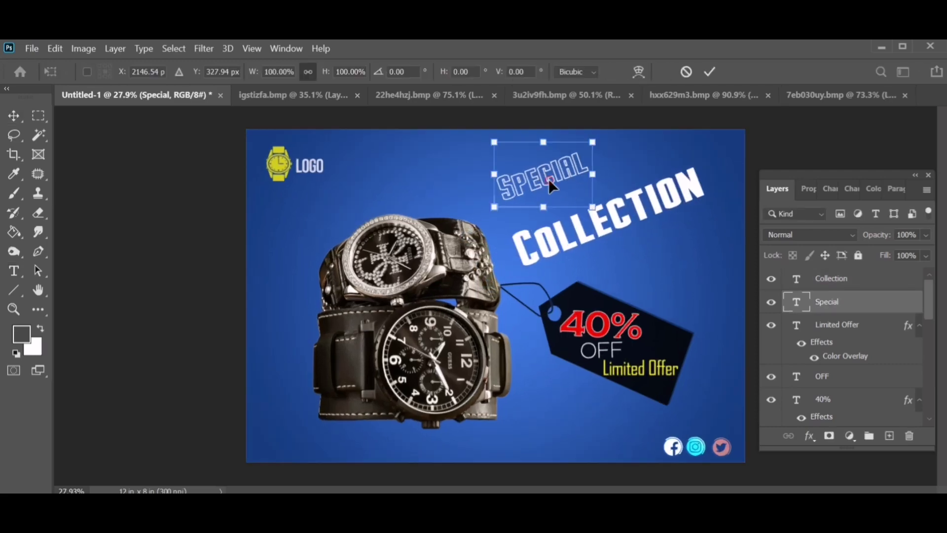
{"action": "left_click_drag", "start_coordinate": [584, 183], "coordinate": [590, 189]}
{"action": "key", "text": "Return"}
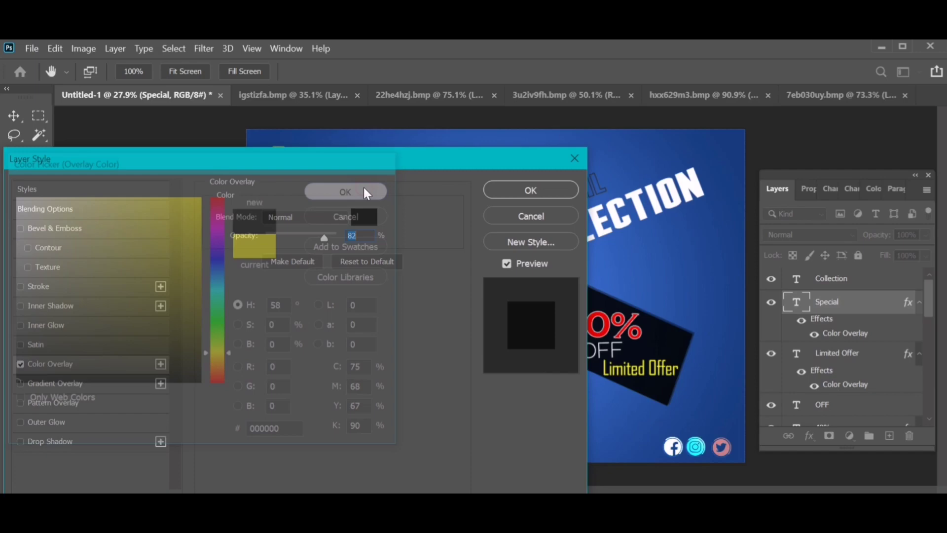
Step: Style the Collection text black and resize the rectangle strip behind Special
{"action": "right_click", "coordinate": [834, 281]}
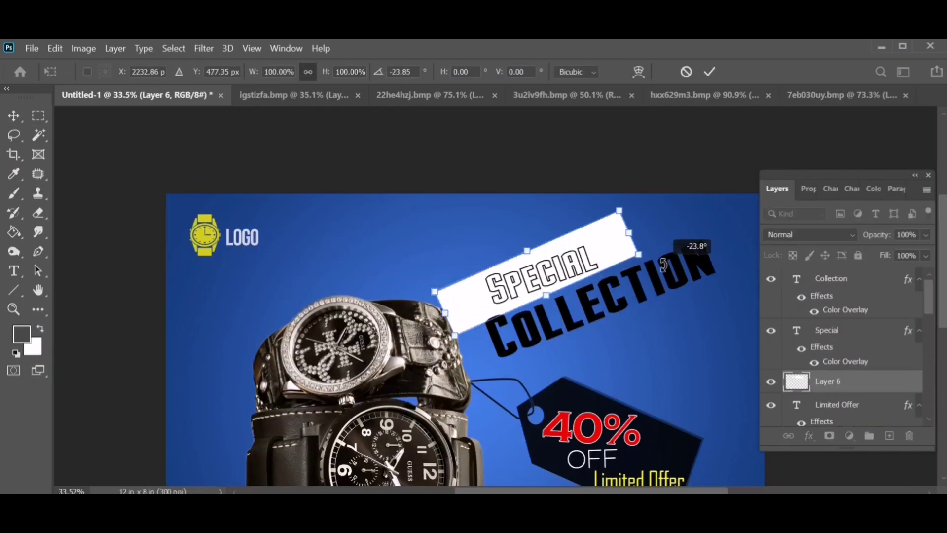
{"action": "left_click_drag", "start_coordinate": [632, 243], "coordinate": [622, 244]}
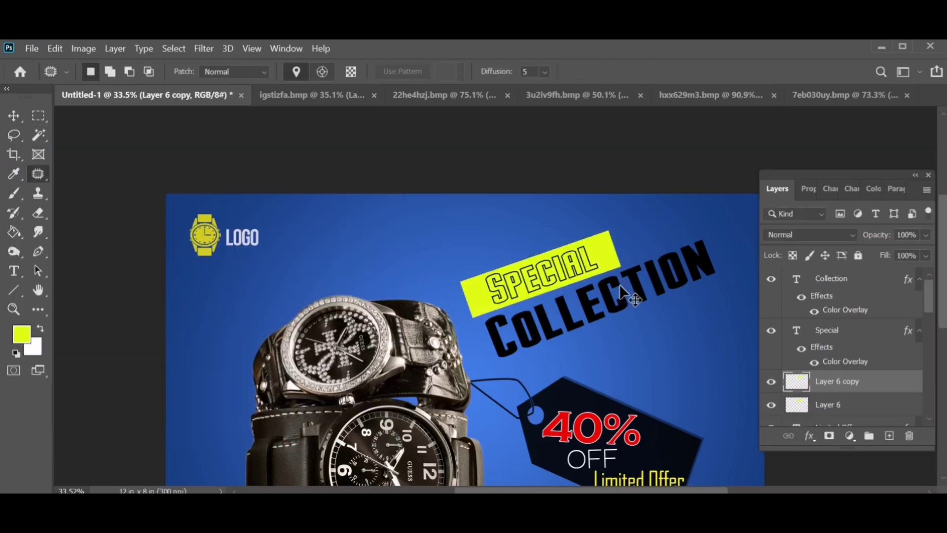
{"action": "key", "text": "ctrl+t"}
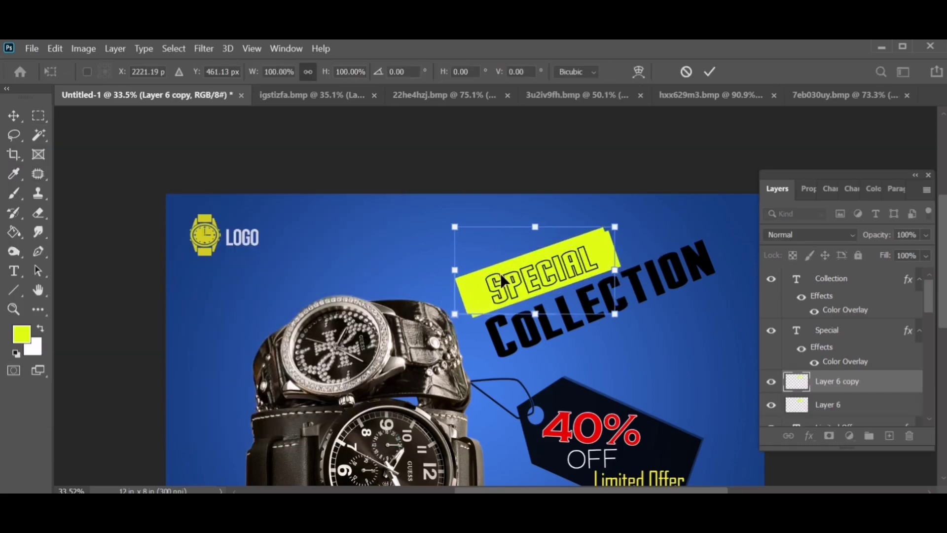
{"action": "key", "text": "Return"}
Step: Paint the Special strip white, then duplicate it and shift the copy down
{"action": "key", "text": "x"}
{"action": "key", "text": "b"}
{"action": "mouse_move", "coordinate": [493, 291]}
{"action": "left_mouse_down"}
{"action": "mouse_move", "coordinate": [572, 256]}
{"action": "mouse_move", "coordinate": [622, 249]}
{"action": "left_mouse_up"}
{"action": "key", "text": "v"}
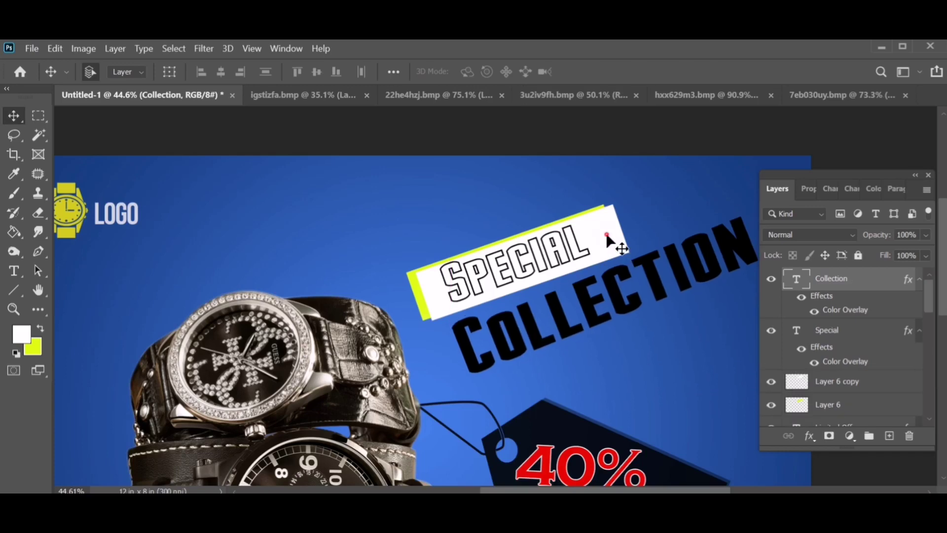
{"action": "left_click_drag", "start_coordinate": [606, 236], "coordinate": [591, 242]}
{"action": "scroll", "coordinate": [592, 237], "scroll_direction": "down", "scroll_amount": 2}
Step: Move the strip copy below Layer 6 and enlarge it behind COLLECTION
{"action": "key", "text": "ctrl+t"}
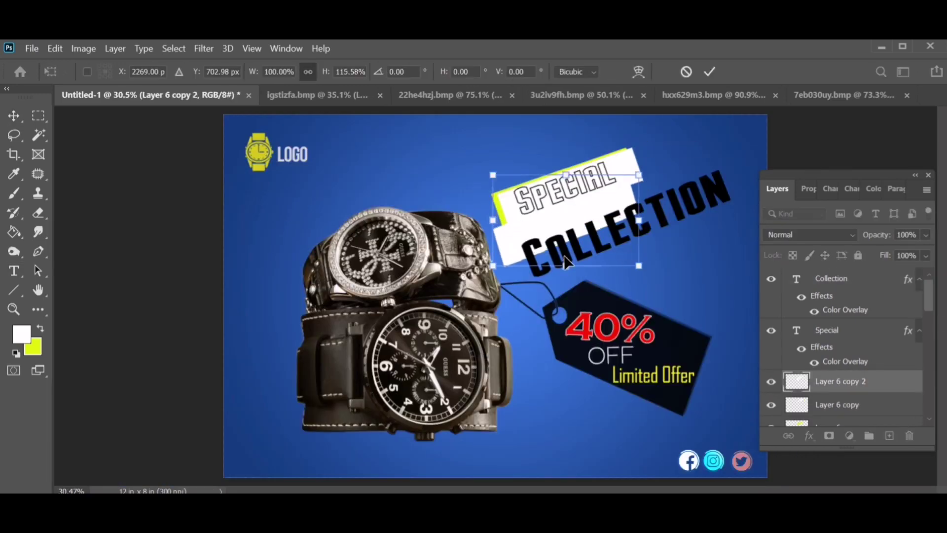
{"action": "left_click_drag", "start_coordinate": [839, 381], "coordinate": [824, 390]}
{"action": "key", "text": "ctrl+t"}
{"action": "left_click_drag", "start_coordinate": [639, 220], "coordinate": [636, 231]}
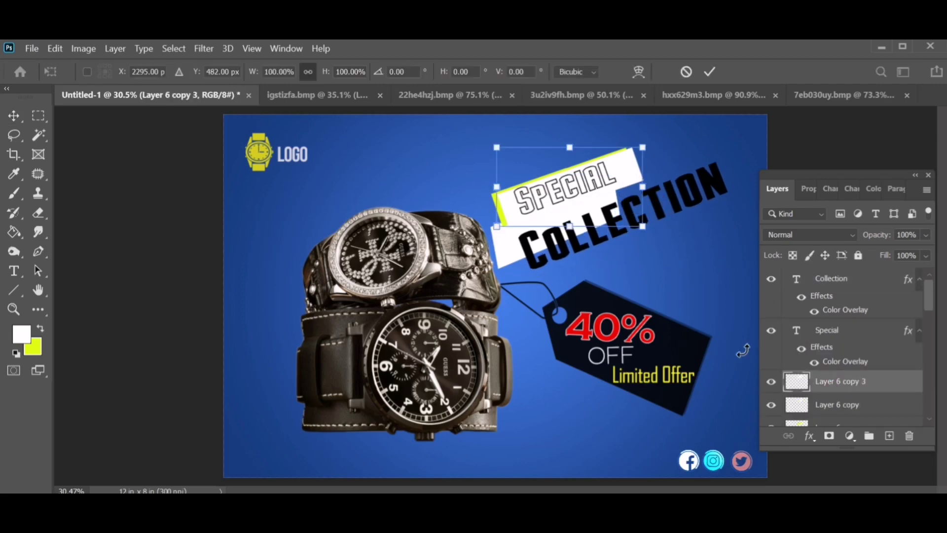
{"action": "left_click_drag", "start_coordinate": [709, 154], "coordinate": [744, 144]}
{"action": "left_click_drag", "start_coordinate": [532, 252], "coordinate": [516, 288]}
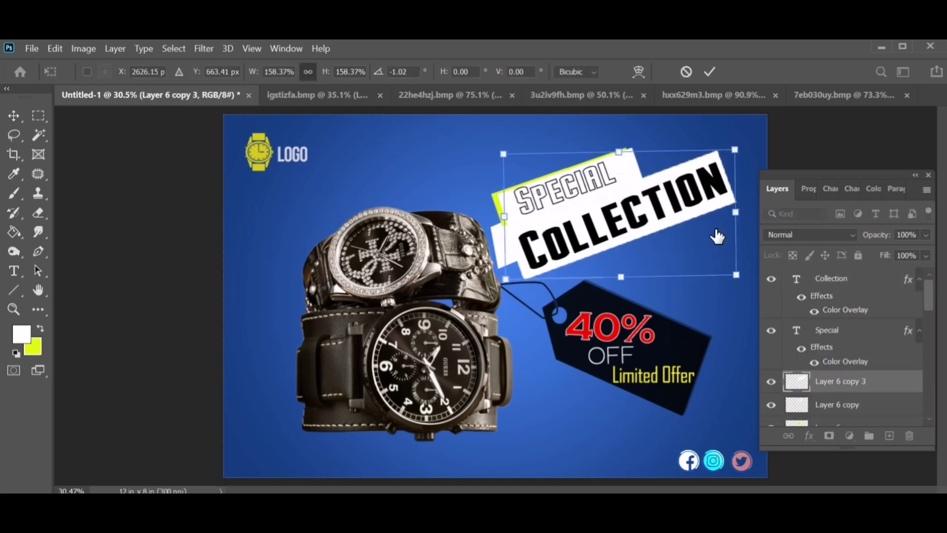
{"action": "key", "text": "Return"}
Step: Paint a lime strip, then resize and rotate it under COLLECTION
{"action": "left_click", "coordinate": [820, 385]}
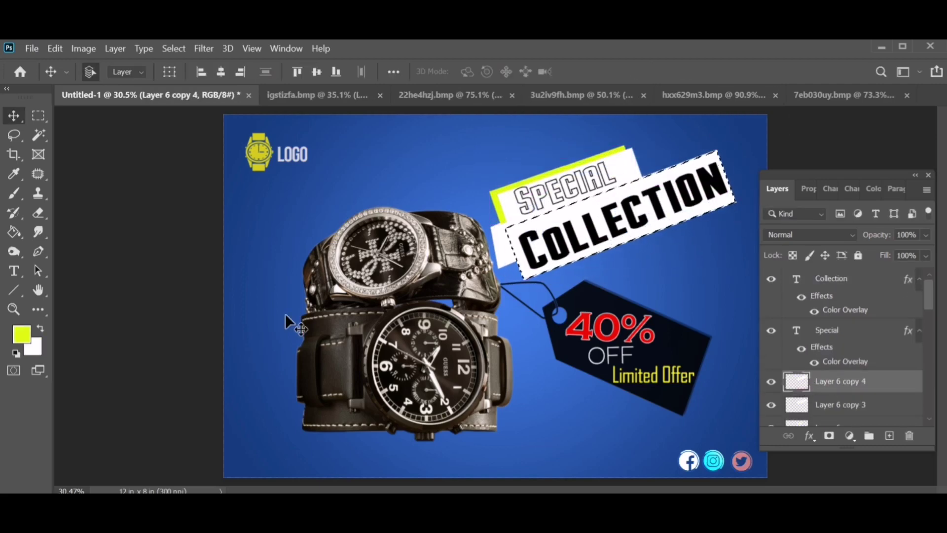
{"action": "key", "text": "b"}
{"action": "left_click_drag", "start_coordinate": [537, 237], "coordinate": [721, 183]}
{"action": "key", "text": "ctrl+t"}
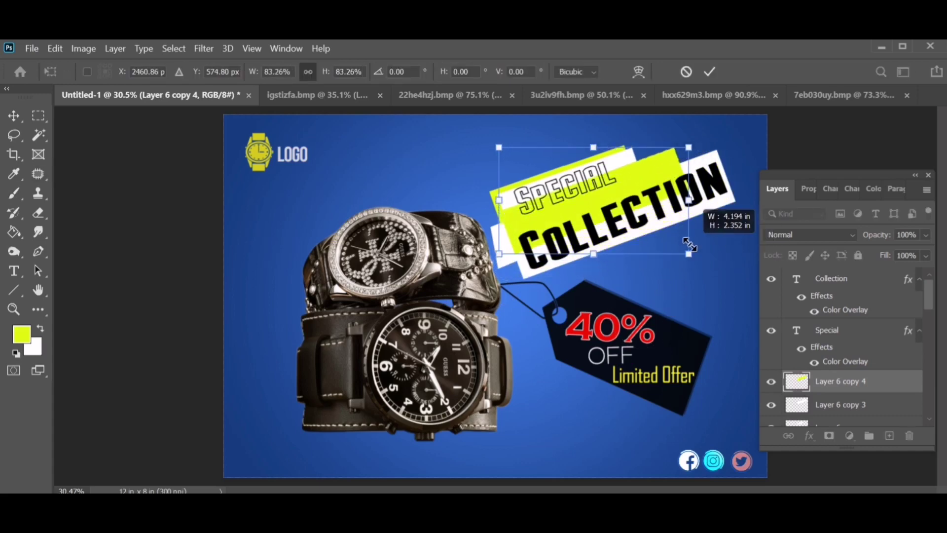
{"action": "left_click_drag", "start_coordinate": [721, 258], "coordinate": [735, 188]}
{"action": "left_click_drag", "start_coordinate": [624, 256], "coordinate": [624, 237]}
{"action": "left_click_drag", "start_coordinate": [508, 247], "coordinate": [516, 259]}
{"action": "left_click_drag", "start_coordinate": [565, 223], "coordinate": [572, 236]}
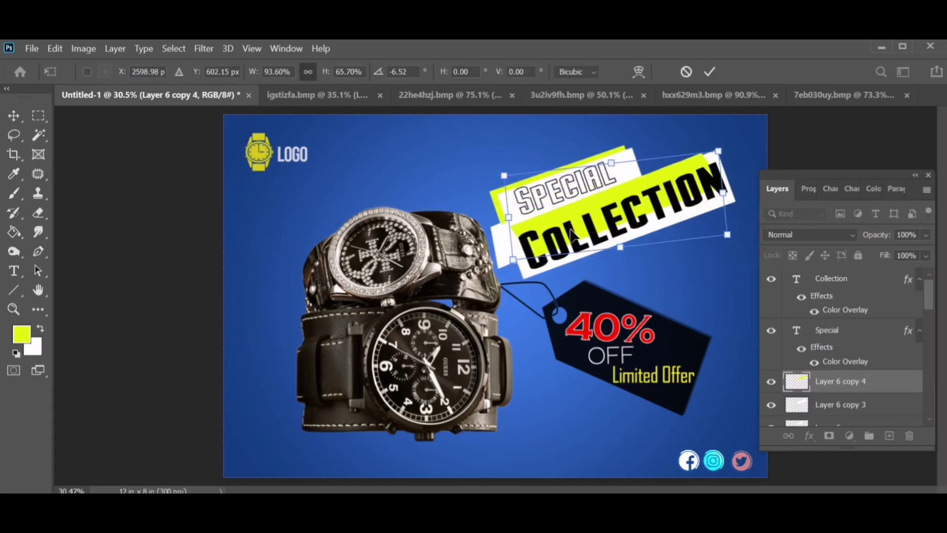
{"action": "key", "text": "Return"}
Step: Reposition the Collection text on the label
{"action": "key", "text": "ctrl+minus"}
{"action": "key", "text": "j"}
{"action": "key", "text": "ctrl+plus"}
{"action": "key", "text": "v"}
{"action": "left_click_drag", "start_coordinate": [689, 161], "coordinate": [695, 168]}
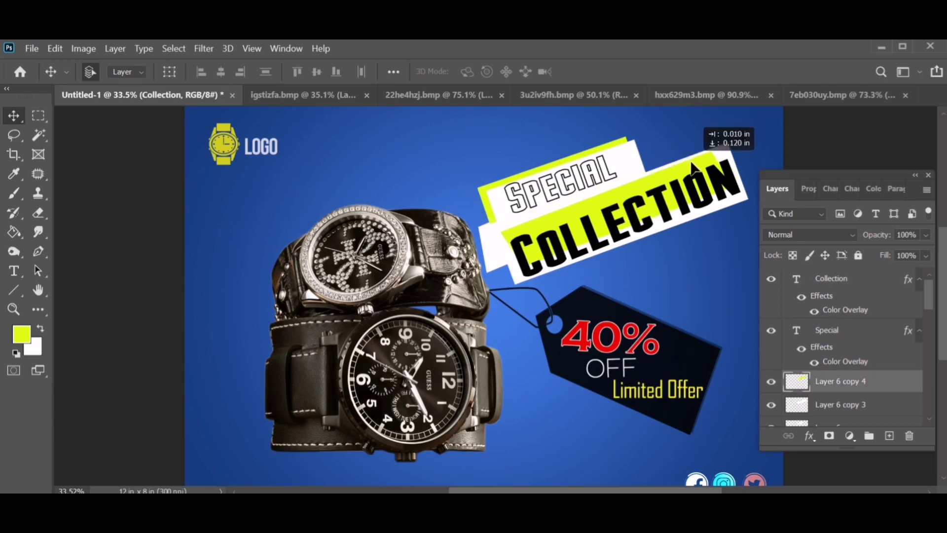
Step: Recolour the bottom strip's selection light yellow and shift the strips slightly
{"action": "left_click", "coordinate": [838, 414]}
{"action": "left_click", "coordinate": [796, 414], "text": "ctrl"}
{"action": "key", "text": "b"}
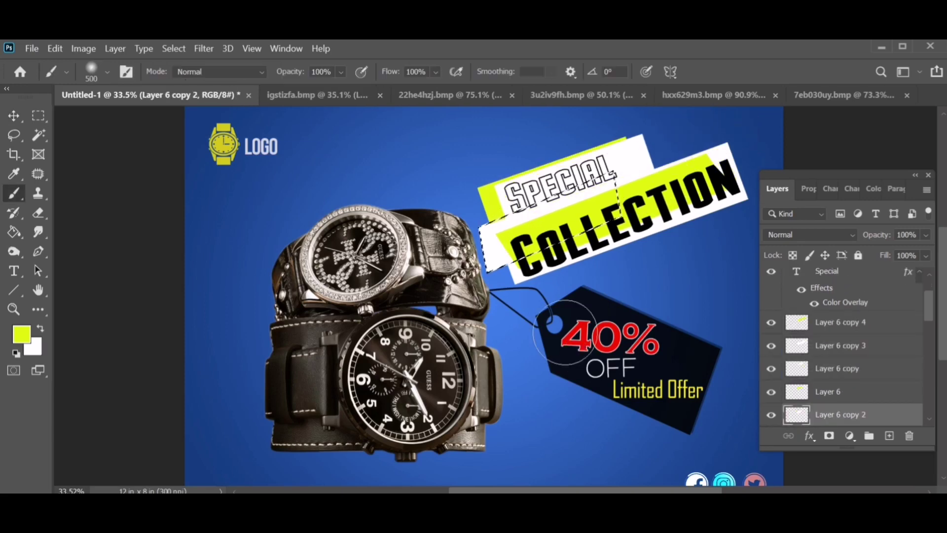
{"action": "left_click", "coordinate": [21, 334]}
{"action": "key", "text": "Return"}
{"action": "key", "text": "v"}
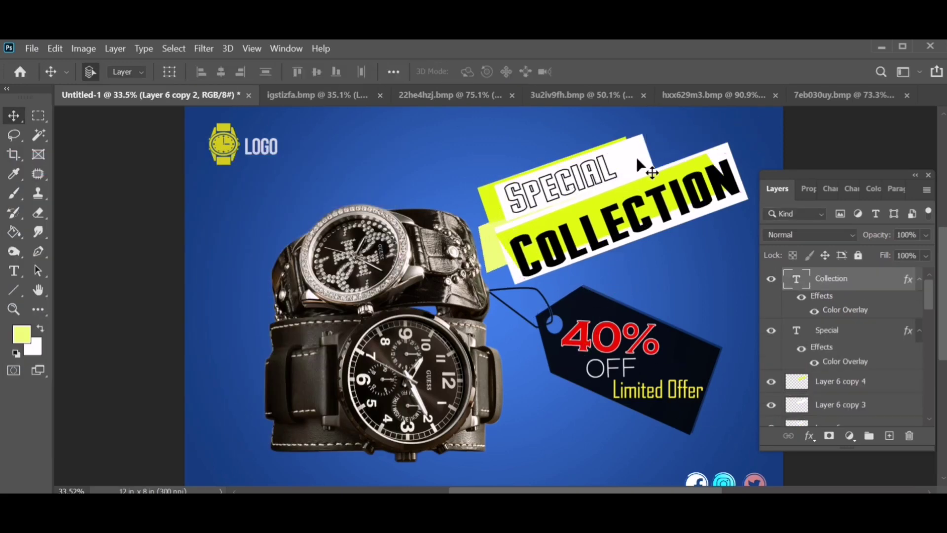
{"action": "mouse_move", "coordinate": [489, 181]}
{"action": "left_mouse_down"}
{"action": "mouse_move", "coordinate": [625, 147]}
{"action": "mouse_move", "coordinate": [646, 190]}
{"action": "mouse_move", "coordinate": [635, 185]}
{"action": "left_mouse_up"}
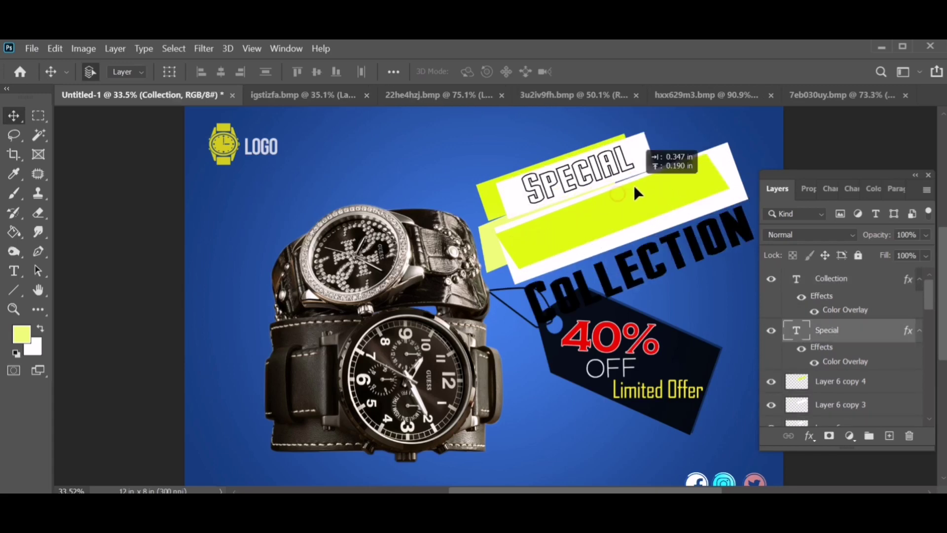
Step: Stretch the lime strip, set COLLECTION in the band, and group the label layers
{"action": "key", "text": "ctrl+t"}
{"action": "left_click_drag", "start_coordinate": [623, 264], "coordinate": [623, 273]}
{"action": "left_click_drag", "start_coordinate": [651, 270], "coordinate": [634, 225]}
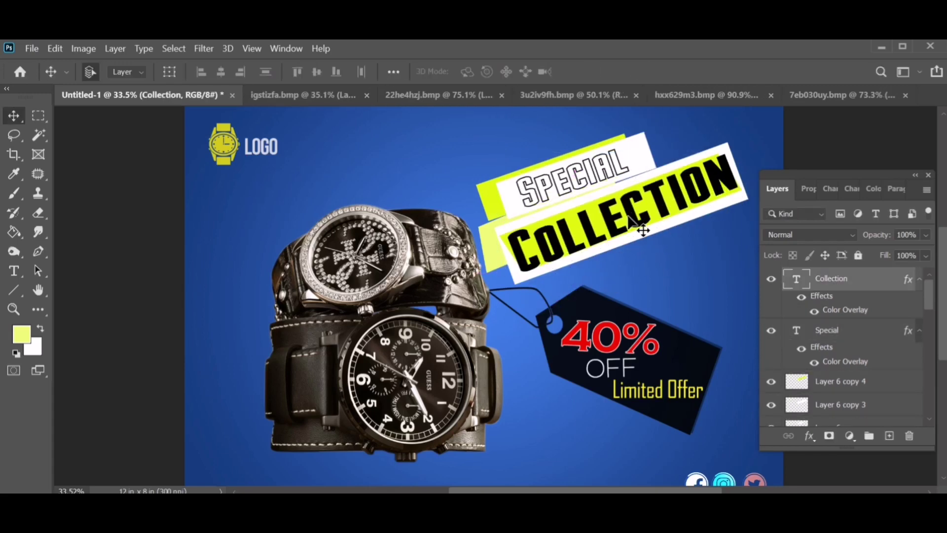
{"action": "key", "text": "ctrl+minus"}
{"action": "scroll", "coordinate": [839, 345], "scroll_direction": "down", "scroll_amount": 3}
Step: Group the new label layers and commit a transform on the group
{"action": "left_click", "coordinate": [839, 328], "text": "shift"}
{"action": "key", "text": "ctrl+g"}
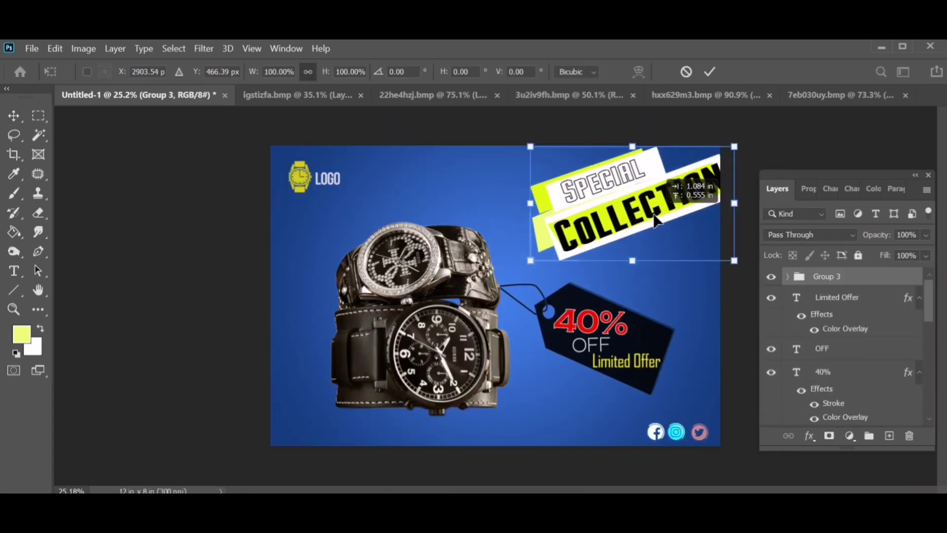
{"action": "key", "text": "ctrl+t"}
{"action": "key", "text": "Return"}
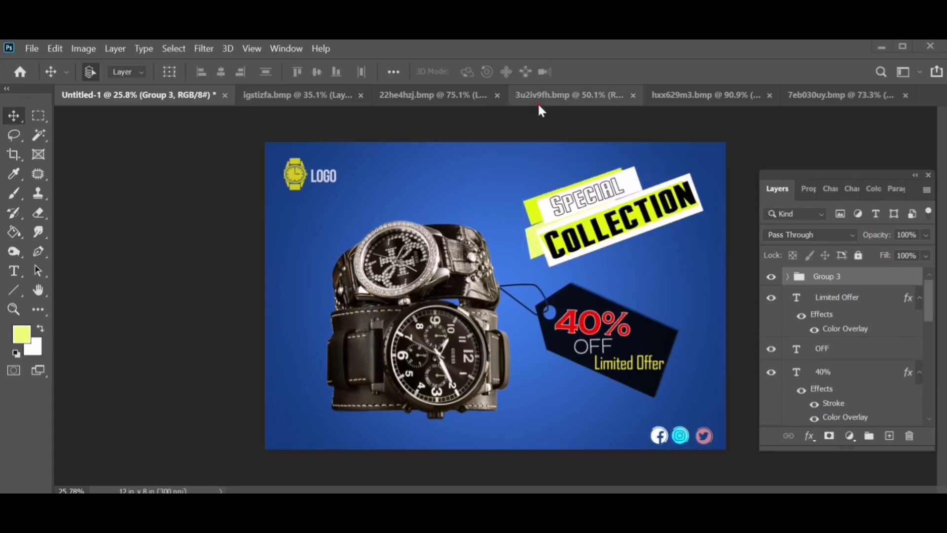
Step: Paste a dotted pattern, enlarge and rotate it to the label's tilt, and place it below the label group
{"action": "key", "text": "ctrl+v"}
{"action": "key", "text": "ctrl+t"}
{"action": "left_click_drag", "start_coordinate": [510, 221], "coordinate": [710, 336]}
{"action": "mouse_move", "coordinate": [720, 208]}
{"action": "left_mouse_down"}
{"action": "mouse_move", "coordinate": [680, 178]}
{"action": "mouse_move", "coordinate": [715, 276]}
{"action": "left_mouse_up"}
{"action": "key", "text": "Return"}
{"action": "key", "text": "ctrl+bracketleft"}
{"action": "key", "text": "ctrl+minus"}
{"action": "key", "text": "ctrl+t"}
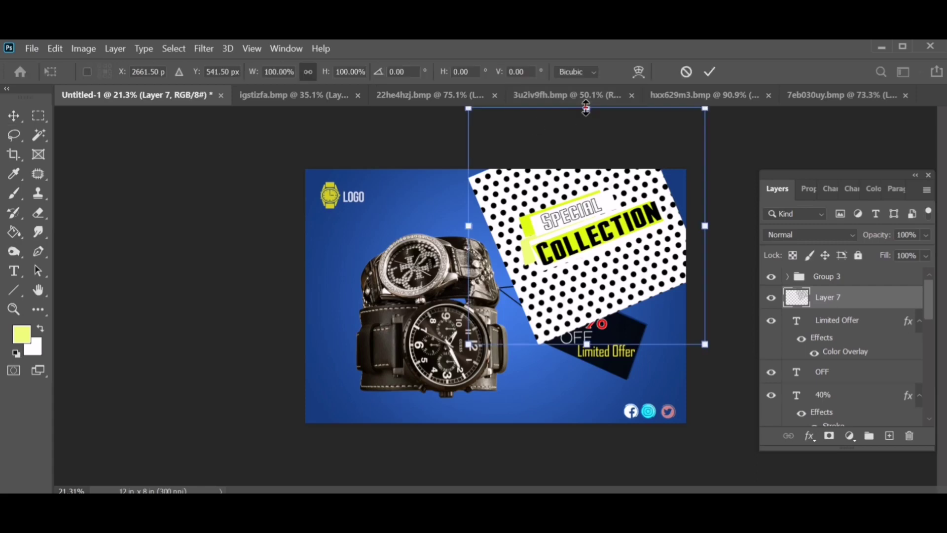
{"action": "left_click_drag", "start_coordinate": [586, 108], "coordinate": [586, 139]}
{"action": "key", "text": "Return"}
Step: Set the dot pattern to Divide blending with lowered opacity, masking off some dots
{"action": "left_click", "coordinate": [809, 235]}
{"action": "left_click", "coordinate": [814, 193]}
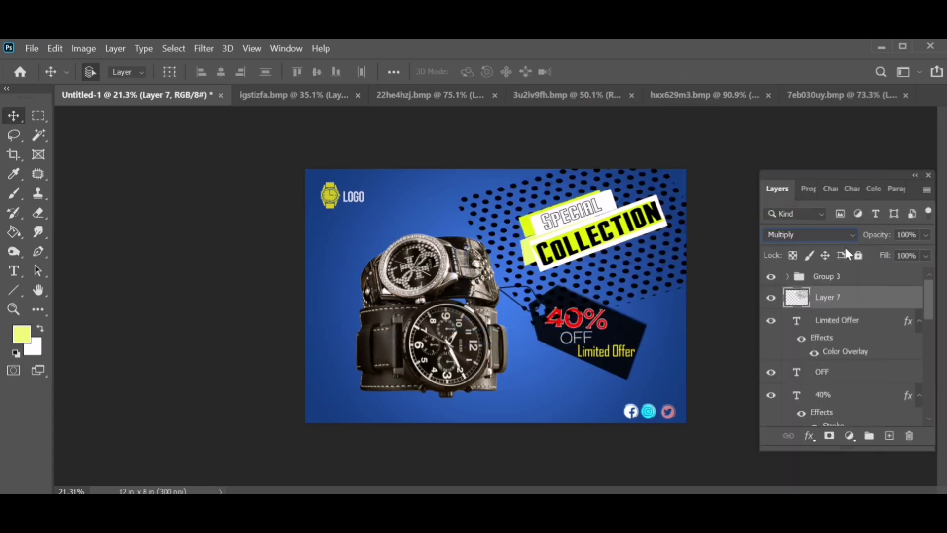
{"action": "key", "text": "b"}
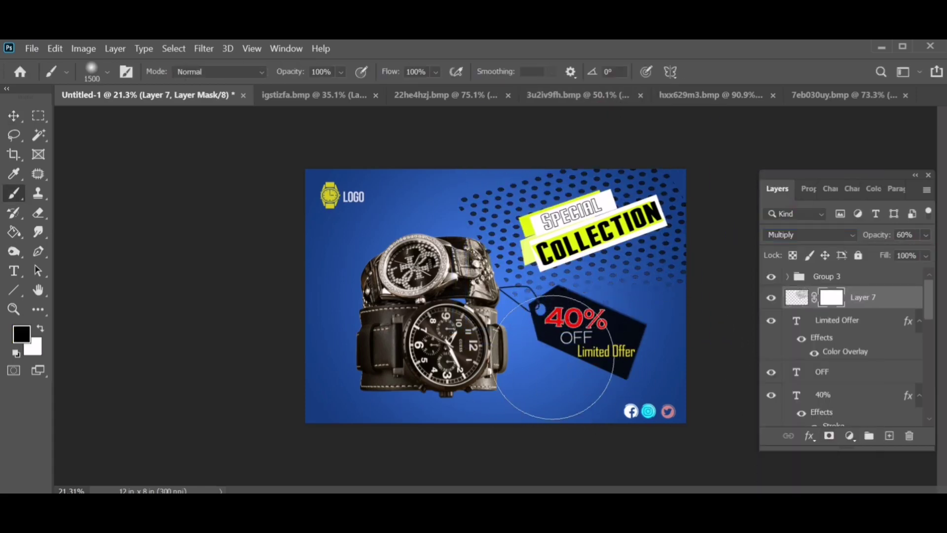
{"action": "left_click", "coordinate": [809, 235]}
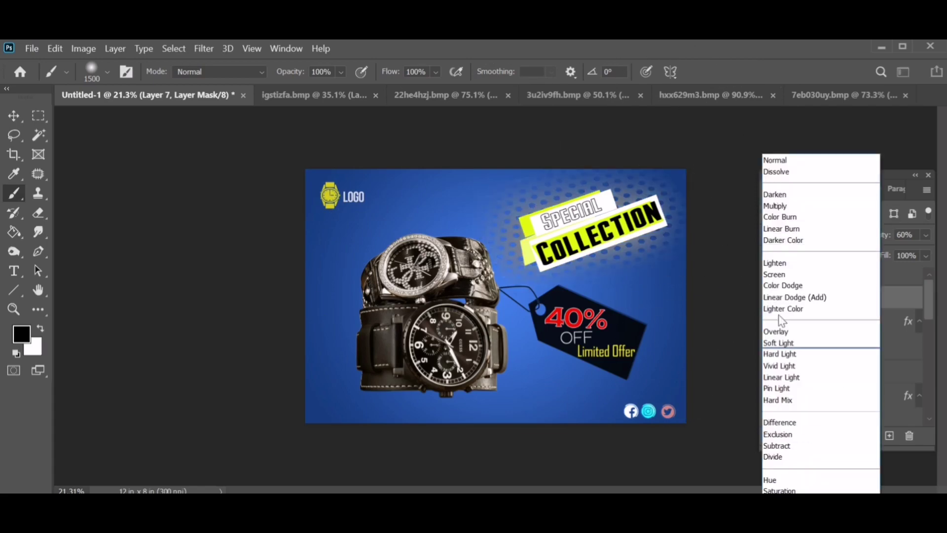
{"action": "left_click", "coordinate": [789, 454]}
{"action": "left_click", "coordinate": [926, 234]}
Step: Shrink the dot pattern from the top and tilt it slightly
{"action": "key", "text": "ctrl+t"}
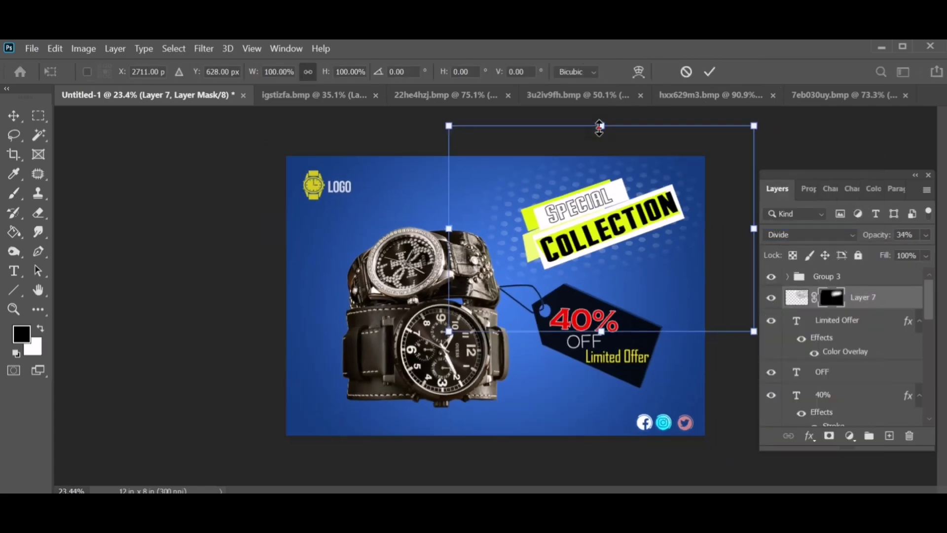
{"action": "left_click_drag", "start_coordinate": [599, 127], "coordinate": [598, 148]}
{"action": "left_click_drag", "start_coordinate": [752, 296], "coordinate": [754, 318]}
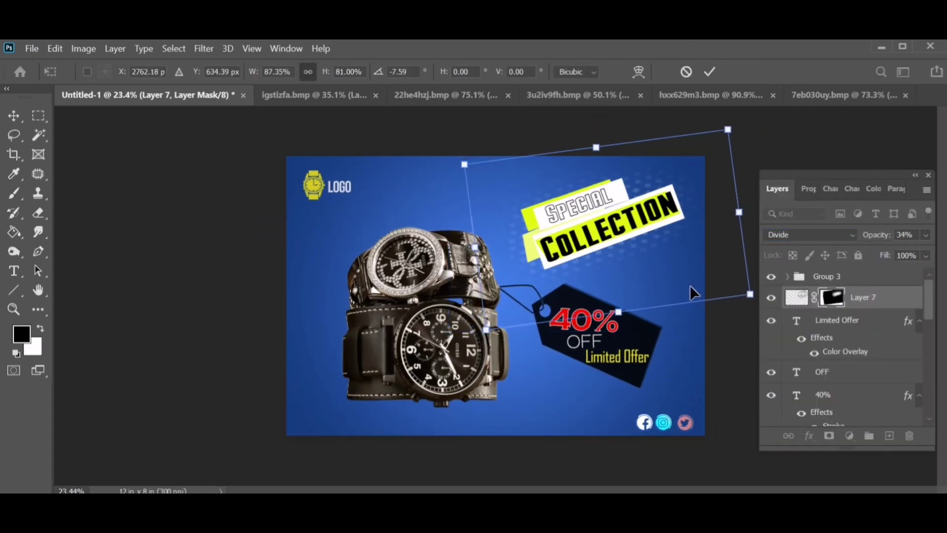
{"action": "key", "text": "Return"}
Step: Duplicate the dotted texture with Ctrl+J and rotate the copy to a new angle
{"action": "key", "text": "ctrl+j"}
{"action": "key", "text": "ctrl+t"}
{"action": "left_click_drag", "start_coordinate": [751, 408], "coordinate": [759, 405]}
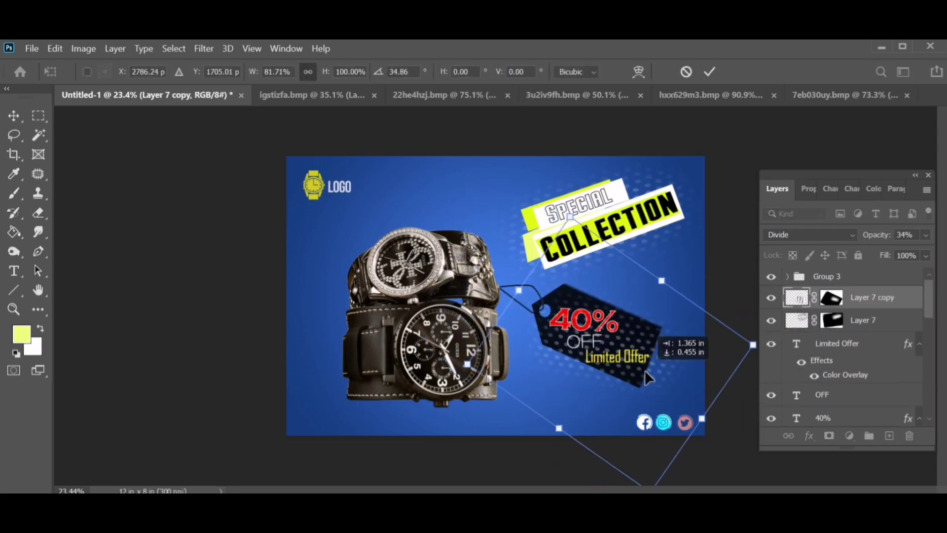
{"action": "key", "text": "Return"}
{"action": "key", "text": "b"}
{"action": "scroll", "coordinate": [839, 345], "scroll_direction": "down", "scroll_amount": 3}
{"action": "key", "text": "ctrl+minus"}
Step: Select the glow layer's mask with default black and white colours, and set the white rectangle to Overlay
{"action": "scroll", "coordinate": [811, 380], "scroll_direction": "down", "scroll_amount": 2}
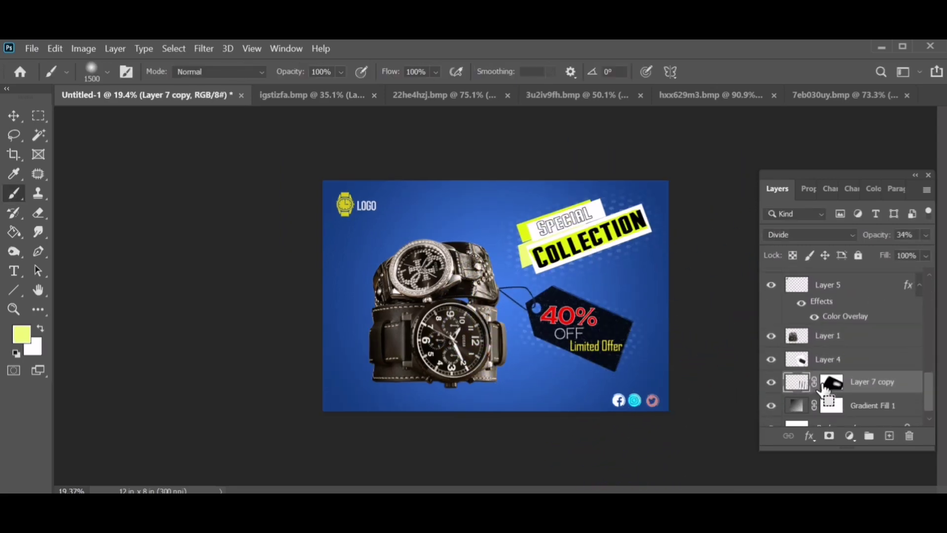
{"action": "key", "text": "ctrl+0"}
{"action": "key", "text": "v"}
{"action": "left_click", "coordinate": [831, 381]}
{"action": "key", "text": "b"}
{"action": "key", "text": "d"}
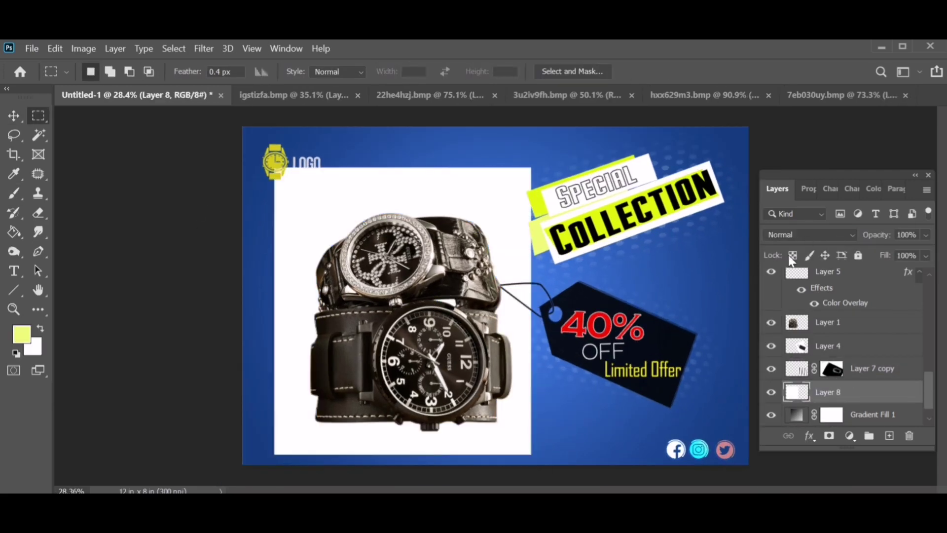
{"action": "left_click", "coordinate": [809, 234]}
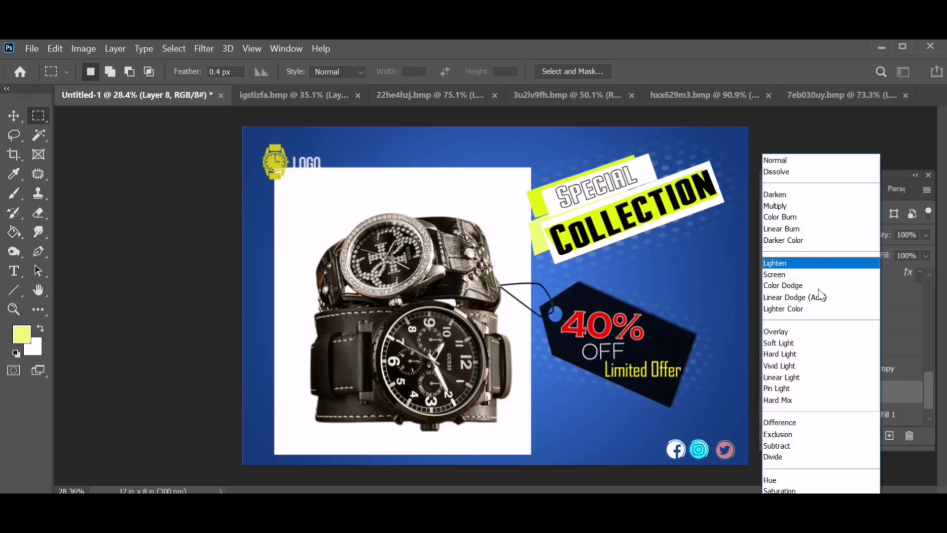
{"action": "left_click", "coordinate": [778, 331]}
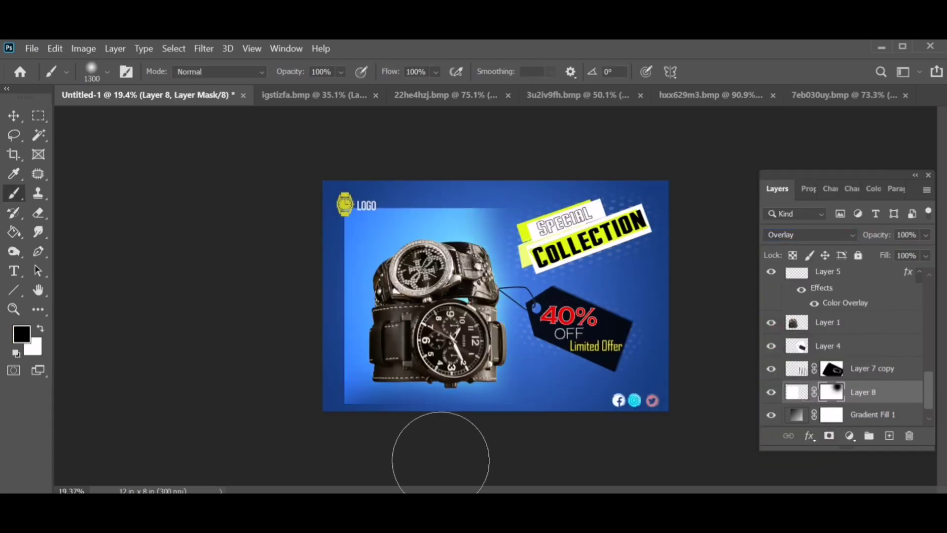
Step: Enlarge the Overlay glow and position it behind the watches
{"action": "key", "text": "ctrl+t"}
{"action": "left_click_drag", "start_coordinate": [323, 208], "coordinate": [318, 169]}
{"action": "left_click_drag", "start_coordinate": [510, 386], "coordinate": [519, 392]}
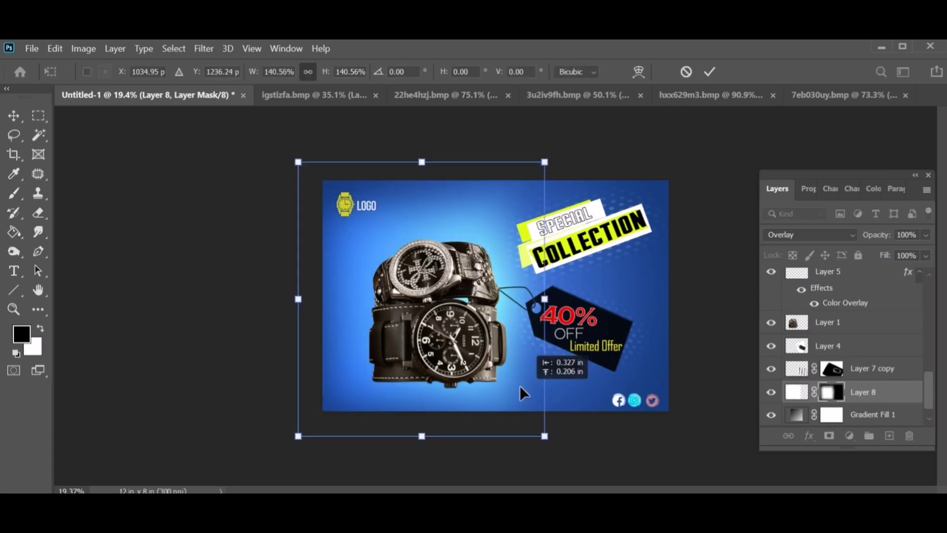
{"action": "key", "text": "Return"}
{"action": "key", "text": "m"}
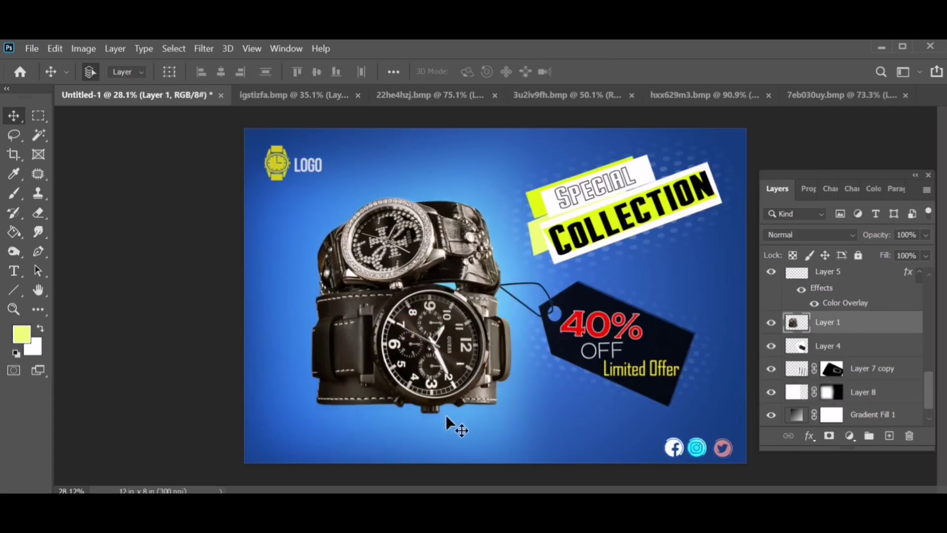
Step: Fill a white rectangle on a new layer above the Background and stretch it taller
{"action": "key", "text": "m"}
{"action": "key", "text": "alt+comma"}
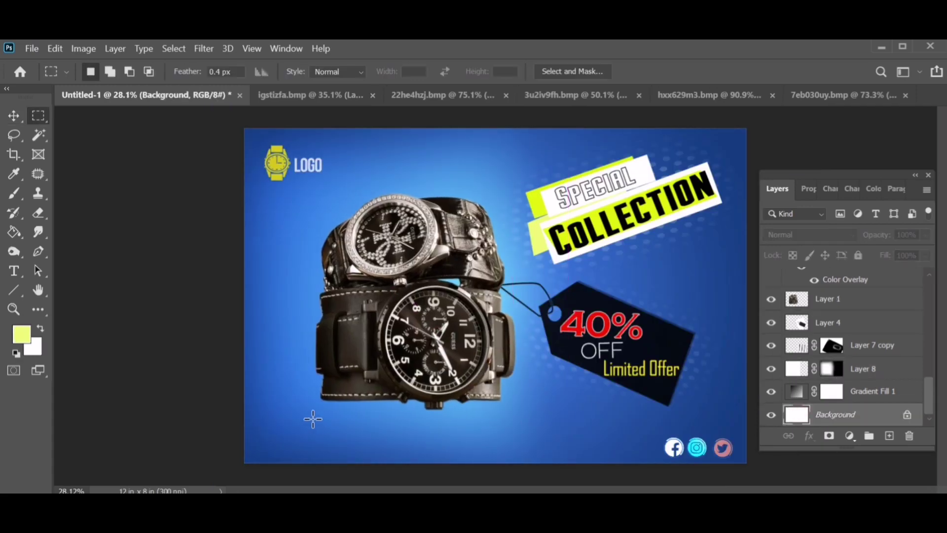
{"action": "key", "text": "ctrl+shift+alt+n"}
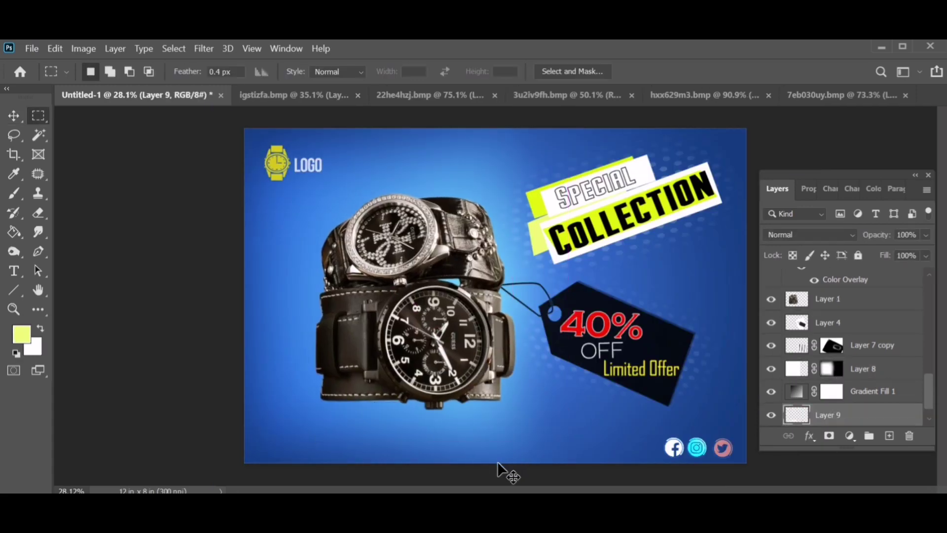
{"action": "key", "text": "ctrl+BackSpace"}
{"action": "key", "text": "ctrl+d"}
{"action": "key", "text": "ctrl+t"}
{"action": "left_click_drag", "start_coordinate": [409, 443], "coordinate": [410, 468]}
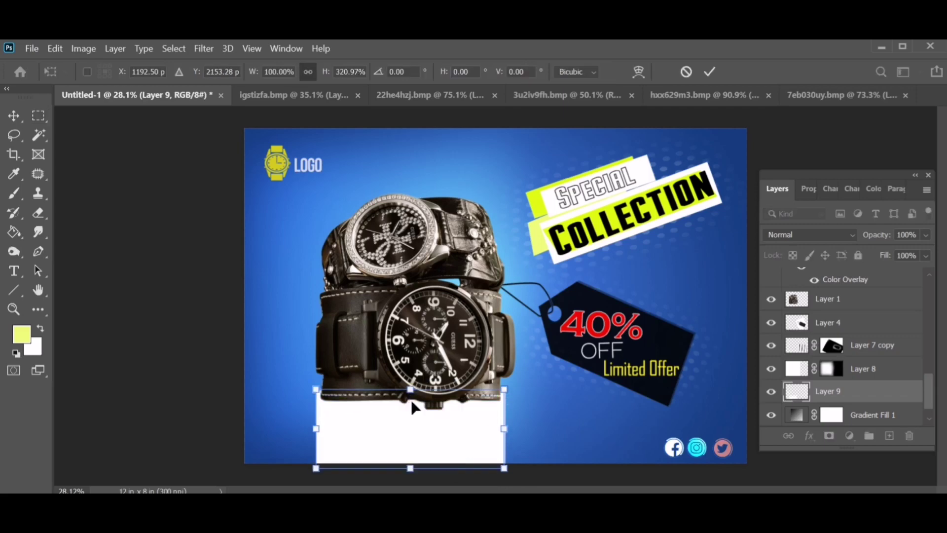
{"action": "key", "text": "Return"}
Step: Move the white rectangle's layer to the top, place it under the watches, and soft-erase its edges
{"action": "left_click_drag", "start_coordinate": [812, 402], "coordinate": [811, 290]}
{"action": "key", "text": "v"}
{"action": "left_click_drag", "start_coordinate": [405, 430], "coordinate": [410, 405]}
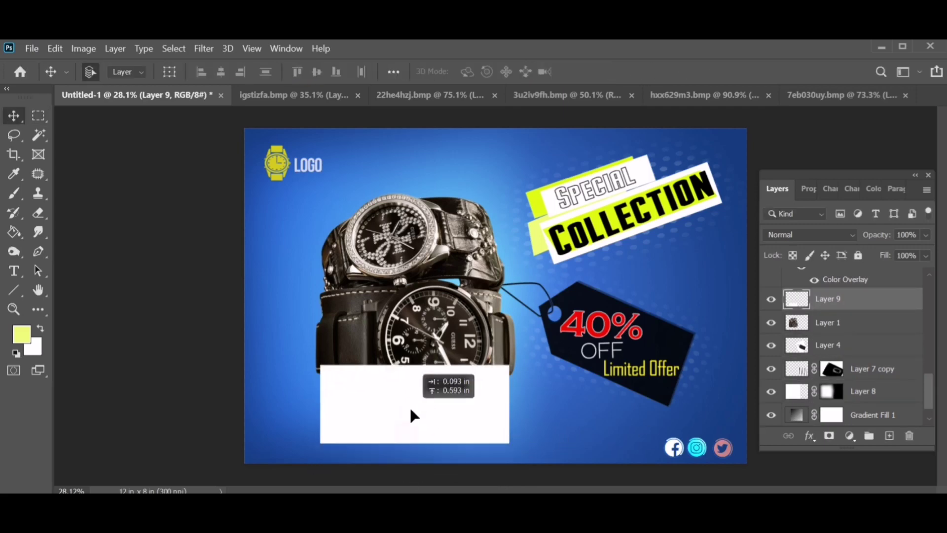
{"action": "key", "text": "e"}
{"action": "left_click_drag", "start_coordinate": [304, 387], "coordinate": [384, 342]}
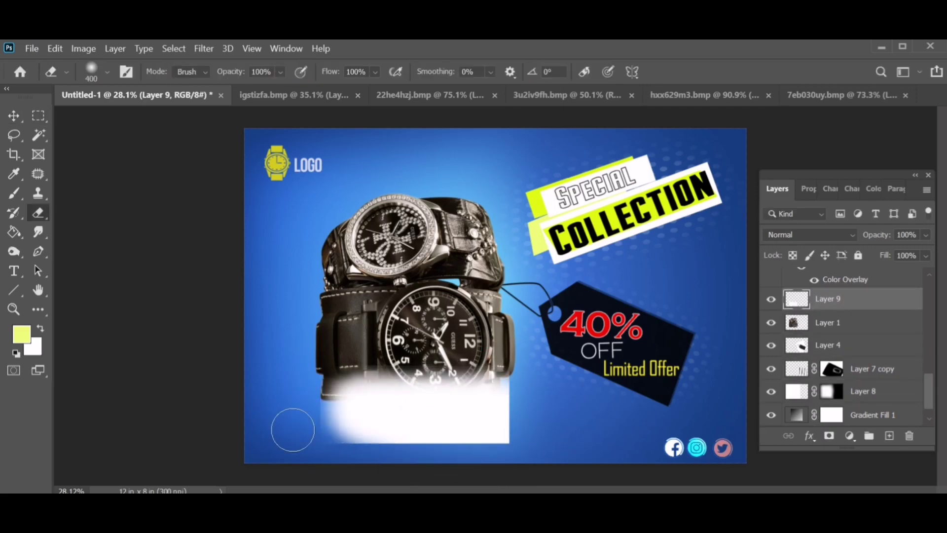
{"action": "left_click_drag", "start_coordinate": [292, 430], "coordinate": [342, 443]}
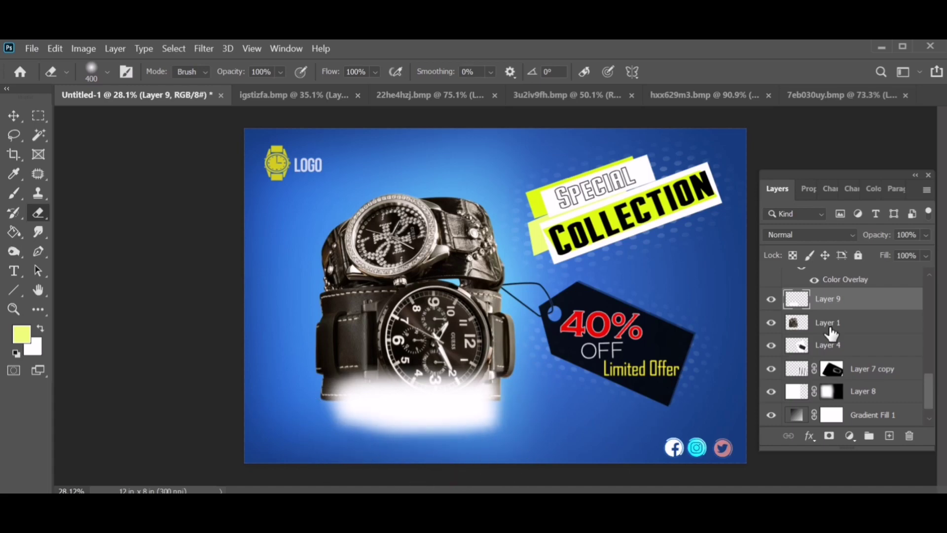
Step: Squash the white blob into a flat, wider shape
{"action": "key", "text": "ctrl+t"}
{"action": "left_click_drag", "start_coordinate": [410, 381], "coordinate": [410, 411]}
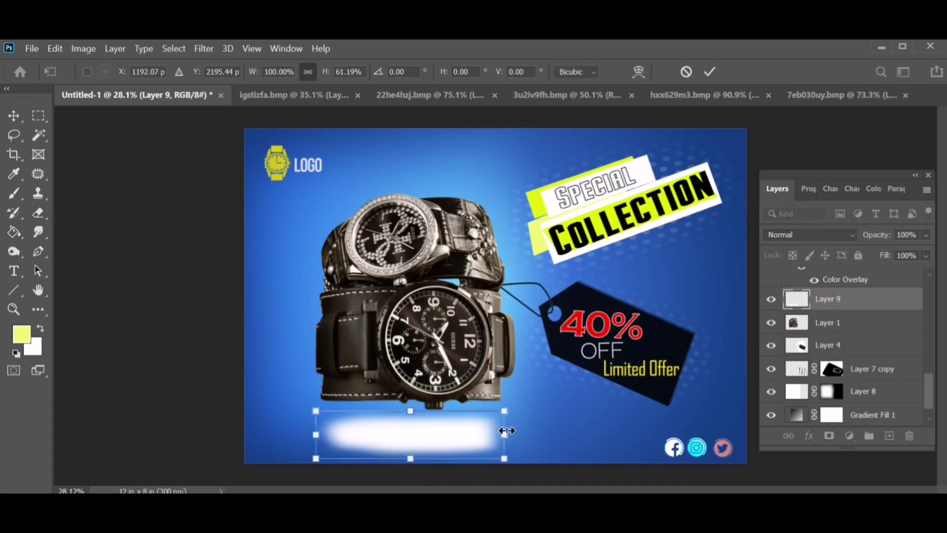
{"action": "left_click_drag", "start_coordinate": [307, 435], "coordinate": [299, 438]}
{"action": "left_click_drag", "start_coordinate": [417, 411], "coordinate": [412, 421]}
{"action": "key", "text": "Return"}
Step: Add a black Color Overlay to the blob and lower its opacity to 28%
{"action": "left_click", "coordinate": [809, 435]}
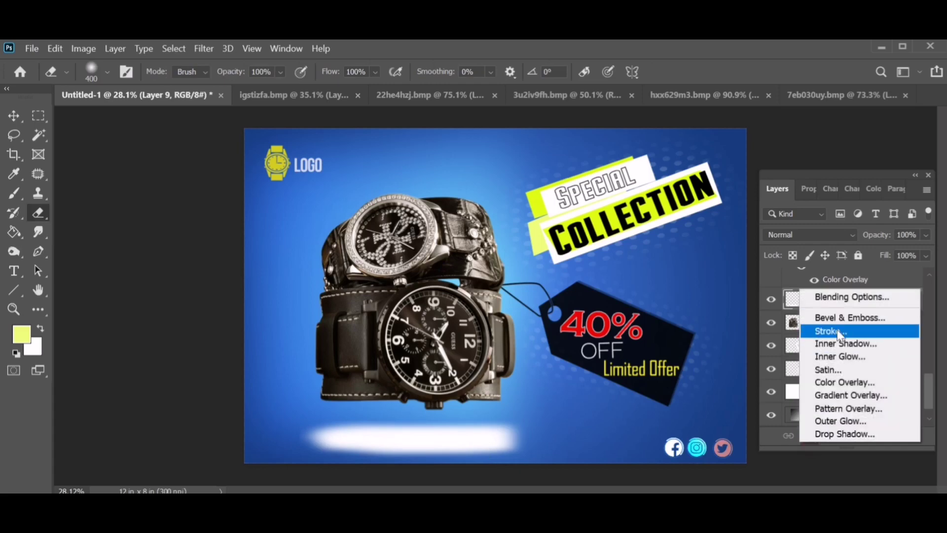
{"action": "left_click", "coordinate": [835, 381]}
{"action": "left_click_drag", "start_coordinate": [398, 153], "coordinate": [230, 202]}
{"action": "left_click", "coordinate": [370, 228]}
{"action": "left_click", "coordinate": [926, 234]}
{"action": "left_click_drag", "start_coordinate": [928, 250], "coordinate": [873, 253]}
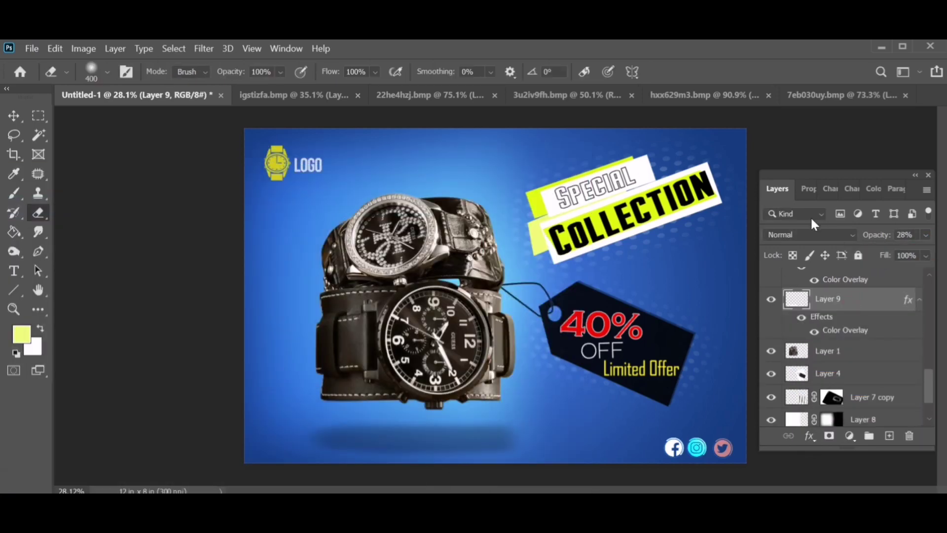
Step: Narrow the shadow slightly from the right side
{"action": "scroll", "coordinate": [570, 399], "scroll_direction": "down", "scroll_amount": 1}
{"action": "key", "text": "ctrl+t"}
{"action": "left_click_drag", "start_coordinate": [523, 427], "coordinate": [513, 429]}
{"action": "key", "text": "Return"}
{"action": "key", "text": "e"}
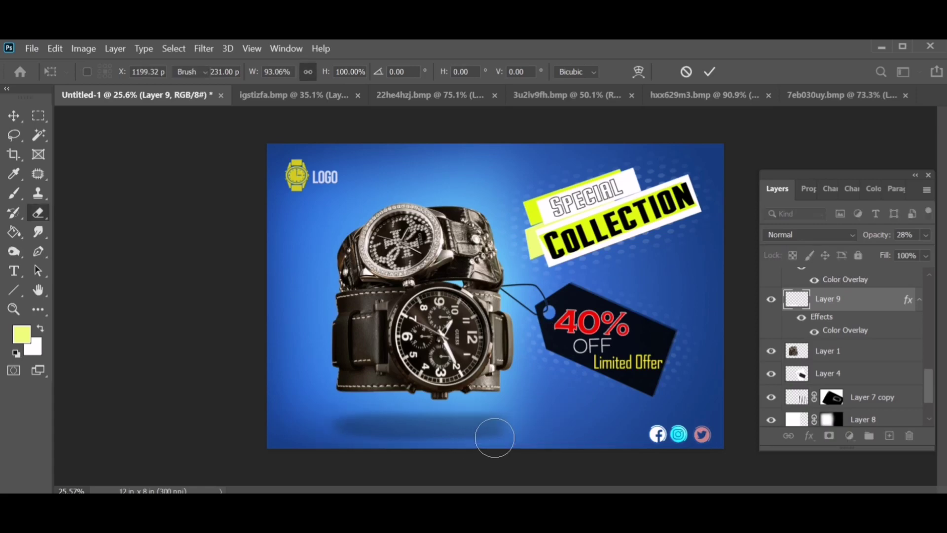
{"action": "left_click", "coordinate": [210, 52]}
Step: Blur the shadow with Gaussian Blur, then copy the thin white bar into a small bar below COLLECTION
{"action": "left_click", "coordinate": [148, 263]}
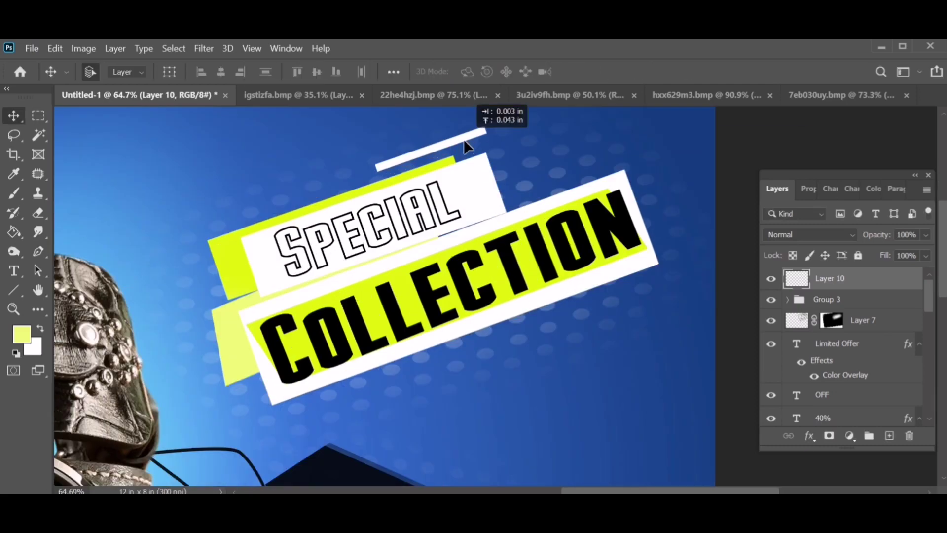
{"action": "mouse_move", "coordinate": [466, 146]}
{"action": "left_mouse_down"}
{"action": "mouse_move", "coordinate": [399, 169]}
{"action": "mouse_move", "coordinate": [380, 395]}
{"action": "left_mouse_up"}
{"action": "key", "text": "ctrl+t"}
{"action": "key", "text": "Return"}
Step: Cut a piece of the thin white bar onto its own layer using a Pen-path selection
{"action": "key", "text": "b"}
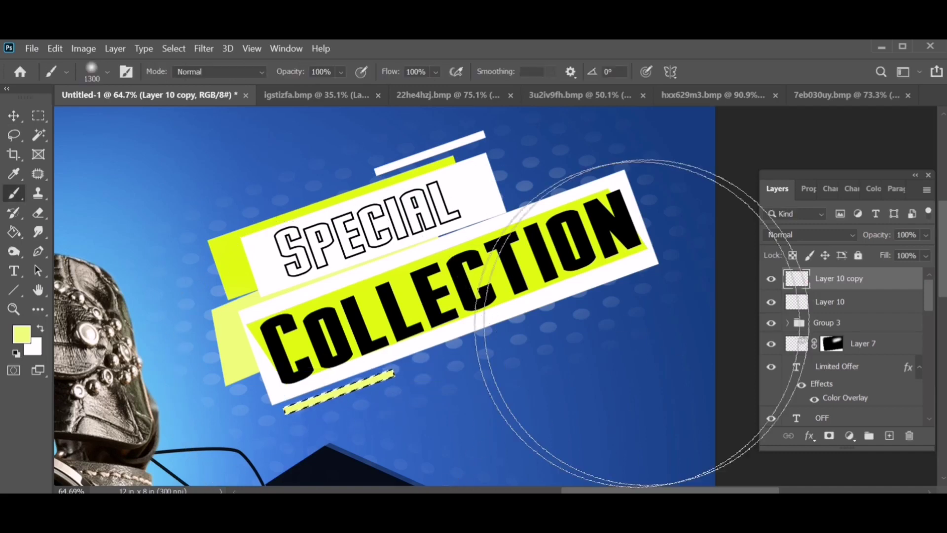
{"action": "key", "text": "j"}
{"action": "key", "text": "p"}
{"action": "scroll", "coordinate": [423, 148], "scroll_direction": "up", "scroll_amount": 3}
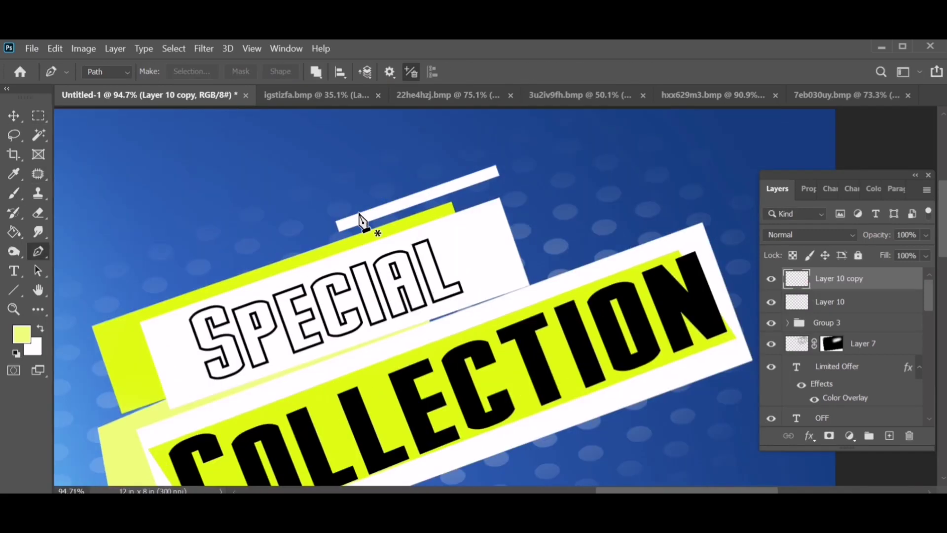
{"action": "key", "text": "ctrl+Return"}
{"action": "left_click", "coordinate": [844, 303]}
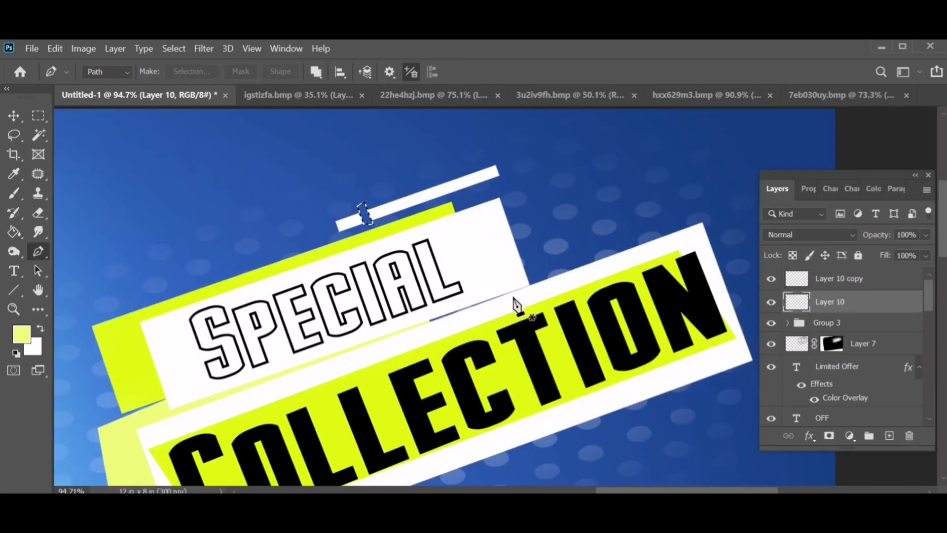
{"action": "key", "text": "j"}
{"action": "left_click_drag", "start_coordinate": [364, 214], "coordinate": [333, 216]}
{"action": "key", "text": "ctrl+j"}
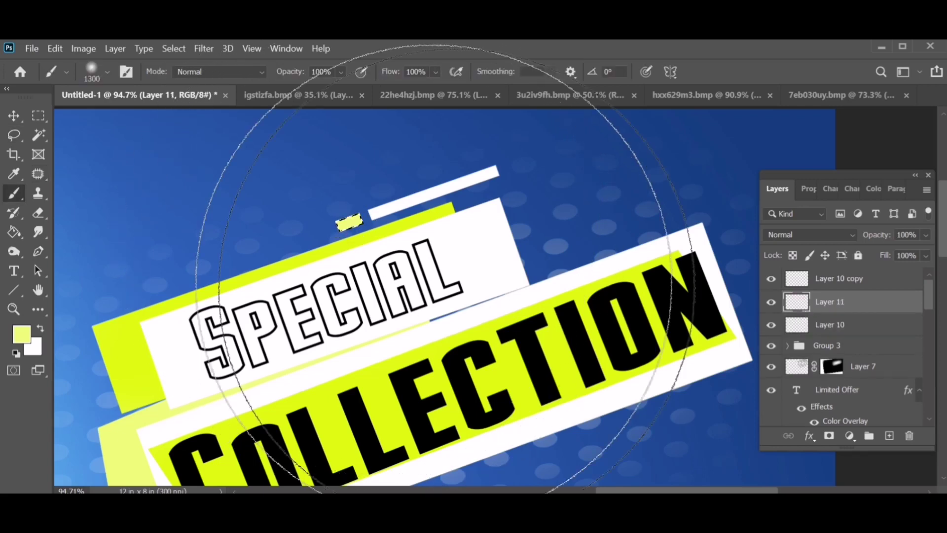
Step: Duplicate the piece and place the yellow copy beside the lower yellow bar
{"action": "scroll", "coordinate": [434, 306], "scroll_direction": "down", "scroll_amount": 3}
{"action": "key", "text": "ctrl+j"}
{"action": "key", "text": "ctrl+t"}
{"action": "scroll", "coordinate": [405, 252], "scroll_direction": "up", "scroll_amount": 2}
{"action": "left_click_drag", "start_coordinate": [383, 202], "coordinate": [423, 407]}
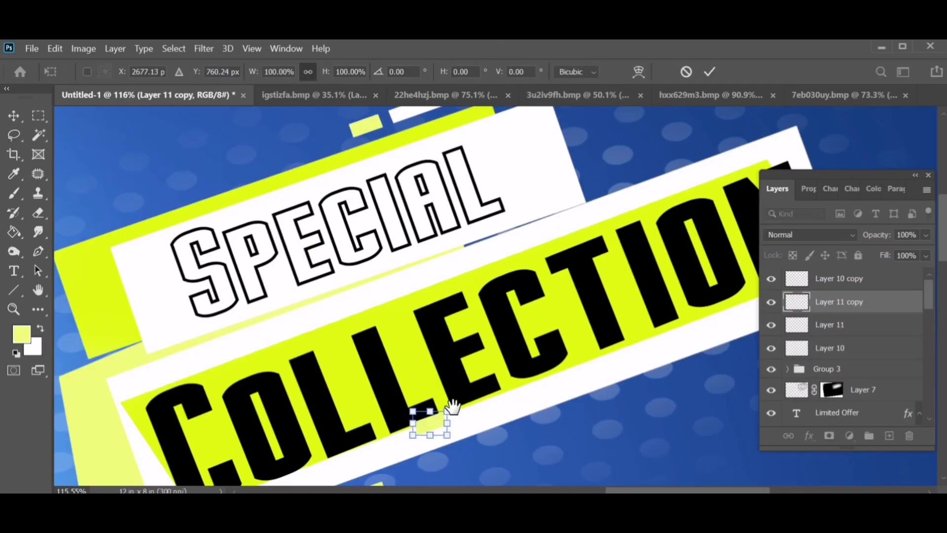
{"action": "scroll", "coordinate": [423, 408], "scroll_direction": "up", "scroll_amount": 1}
{"action": "left_click_drag", "start_coordinate": [402, 250], "coordinate": [389, 284]}
{"action": "key", "text": "Return"}
Step: Rotate, flip horizontally, and place the small piece beside COLLECTION
{"action": "key", "text": "x"}
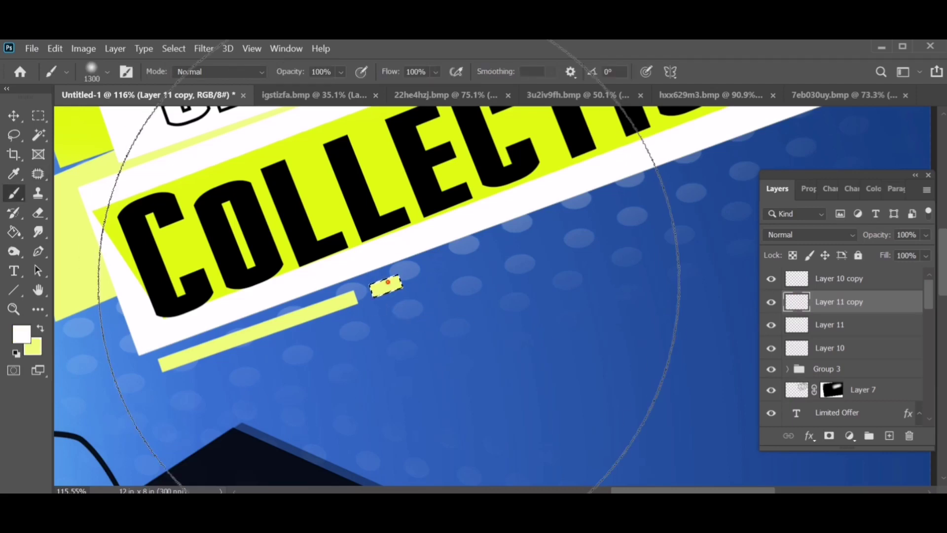
{"action": "scroll", "coordinate": [443, 341], "scroll_direction": "down", "scroll_amount": 3}
{"action": "left_click", "coordinate": [771, 301]}
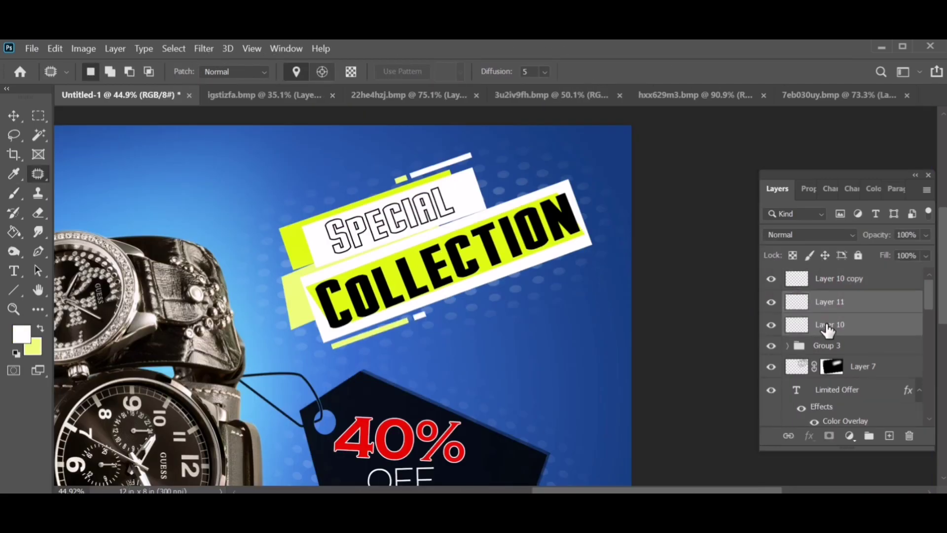
{"action": "key", "text": "ctrl+t"}
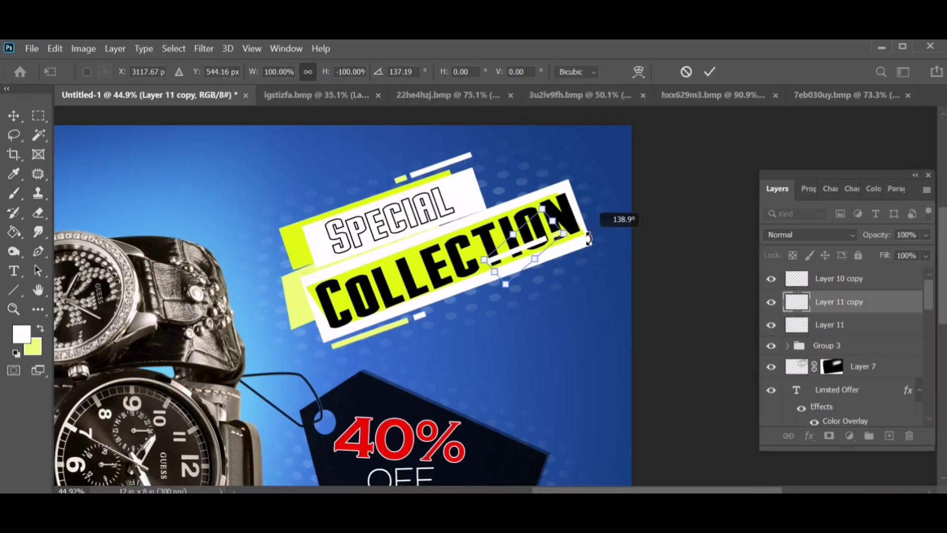
{"action": "left_click_drag", "start_coordinate": [588, 237], "coordinate": [276, 291]}
{"action": "right_click", "coordinate": [289, 288]}
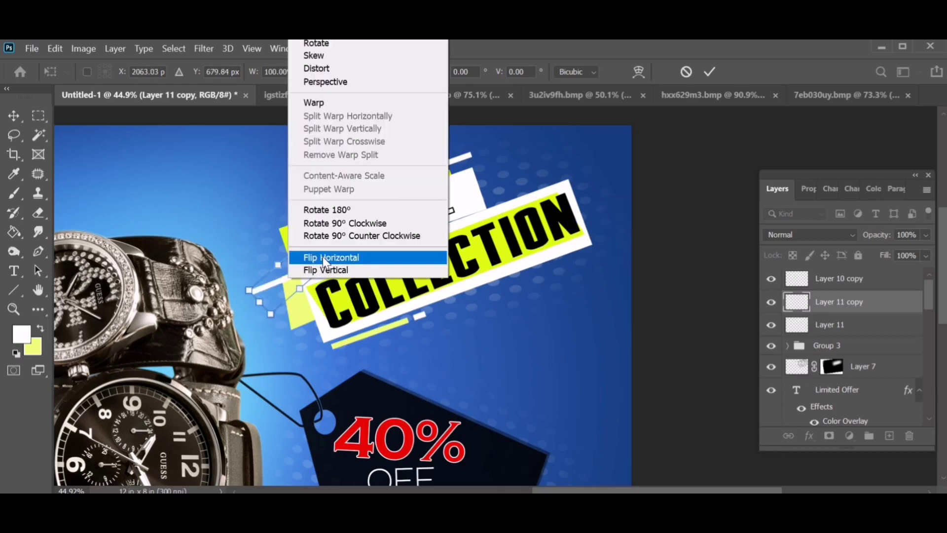
{"action": "left_click", "coordinate": [323, 258]}
{"action": "key", "text": "Return"}
Step: Duplicate the small white bar and place the copy at the label's upper right
{"action": "left_click", "coordinate": [839, 279]}
{"action": "key", "text": "ctrl+j"}
{"action": "key", "text": "ctrl+t"}
{"action": "mouse_move", "coordinate": [405, 328]}
{"action": "left_mouse_down"}
{"action": "mouse_move", "coordinate": [617, 229]}
{"action": "mouse_move", "coordinate": [563, 192]}
{"action": "left_mouse_up"}
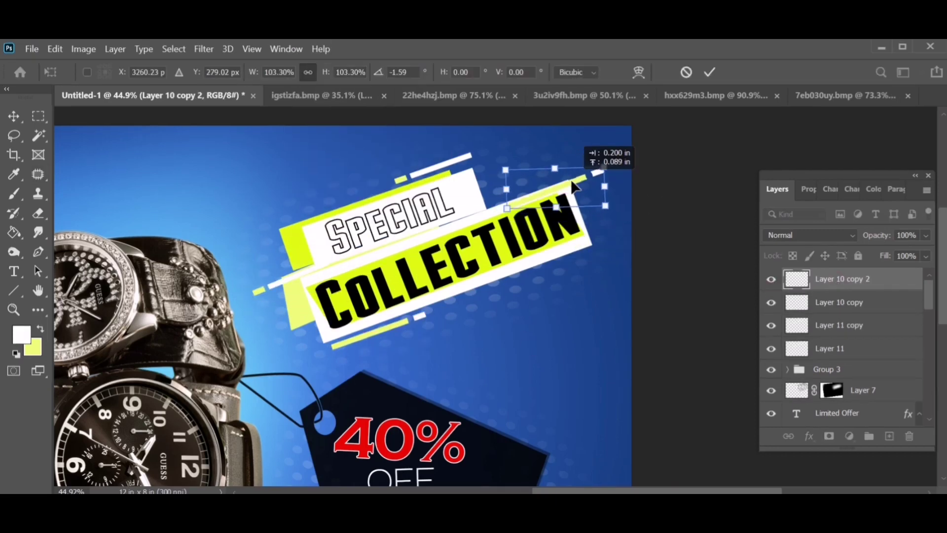
{"action": "key", "text": "Return"}
{"action": "scroll", "coordinate": [572, 186], "scroll_direction": "down", "scroll_amount": 1}
{"action": "scroll", "coordinate": [572, 187], "scroll_direction": "down", "scroll_amount": 2}
Step: Draw a circle with no fill and a thicker solid white outline
{"action": "key", "text": "u"}
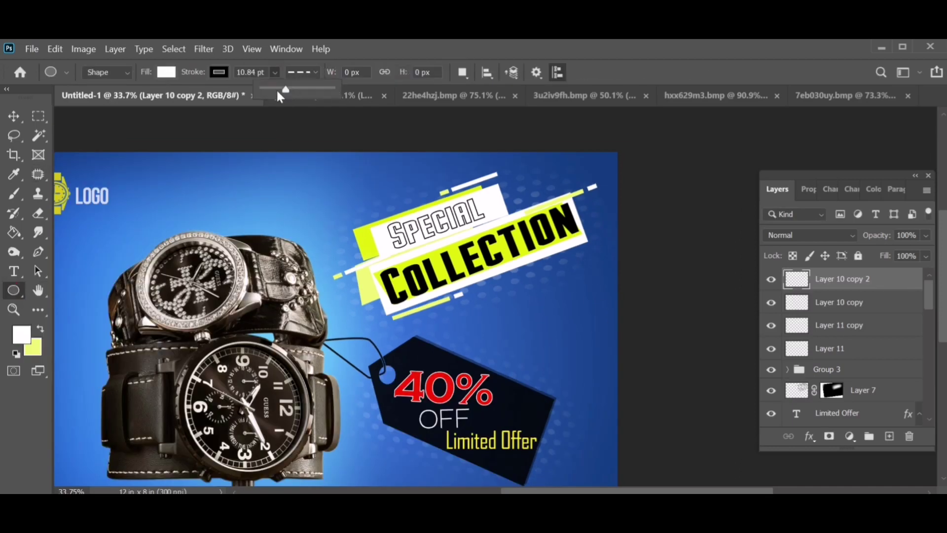
{"action": "left_click_drag", "start_coordinate": [231, 171], "coordinate": [261, 201]}
{"action": "left_click", "coordinate": [219, 72]}
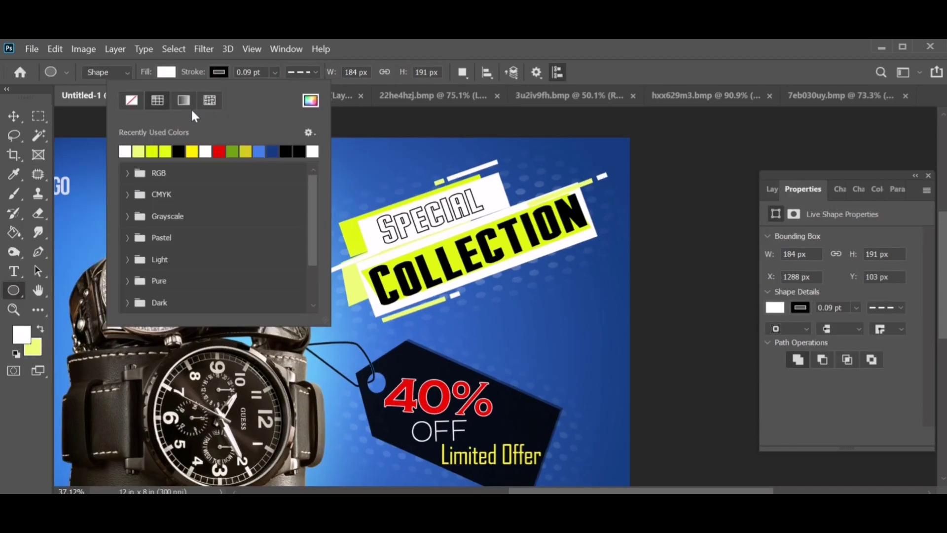
{"action": "left_click", "coordinate": [143, 150]}
{"action": "left_click", "coordinate": [166, 72]}
{"action": "left_click", "coordinate": [78, 99]}
{"action": "left_click_drag", "start_coordinate": [274, 73], "coordinate": [291, 94]}
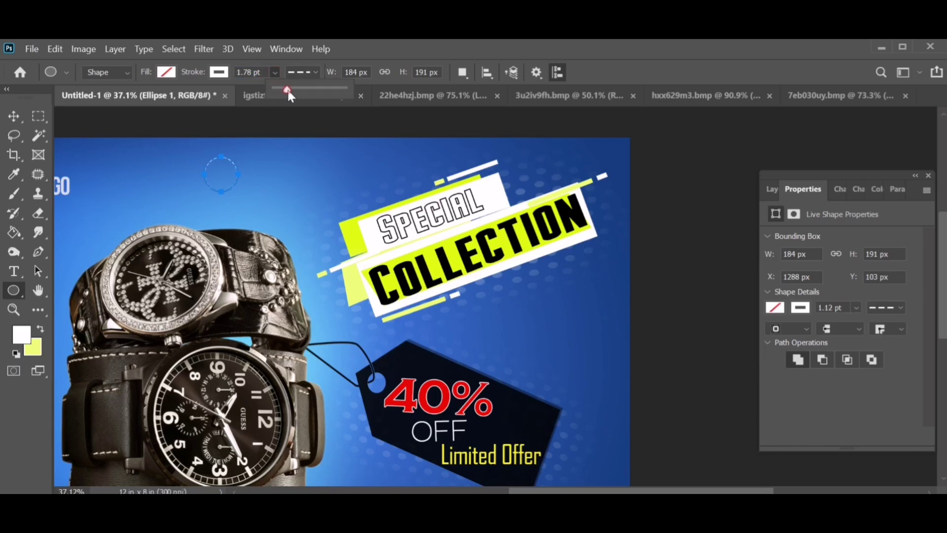
{"action": "left_click", "coordinate": [302, 72]}
{"action": "left_click", "coordinate": [276, 110]}
Step: Resize the ring and move it to the end of the top accent line
{"action": "key", "text": "ctrl+t"}
{"action": "scroll", "coordinate": [256, 237], "scroll_direction": "up", "scroll_amount": 2}
{"action": "left_click_drag", "start_coordinate": [210, 147], "coordinate": [598, 154]}
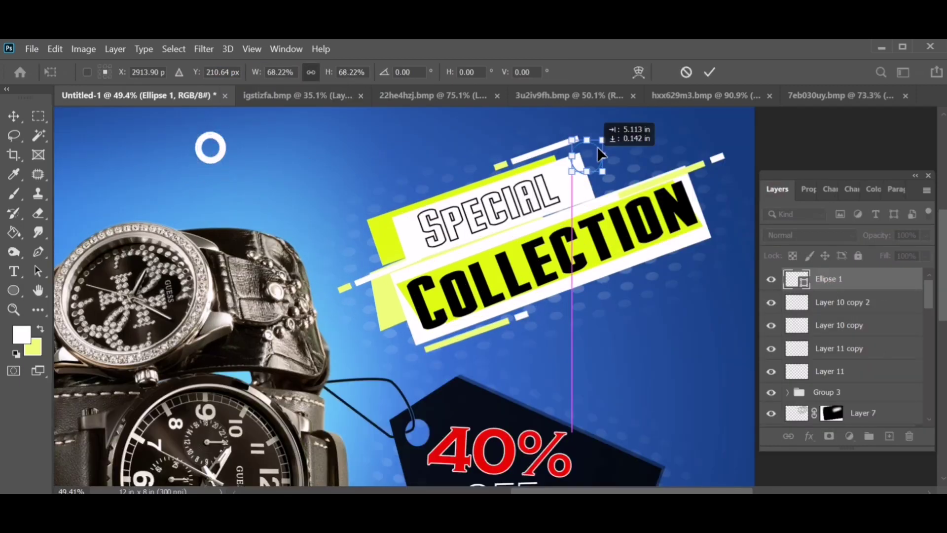
{"action": "key", "text": "Return"}
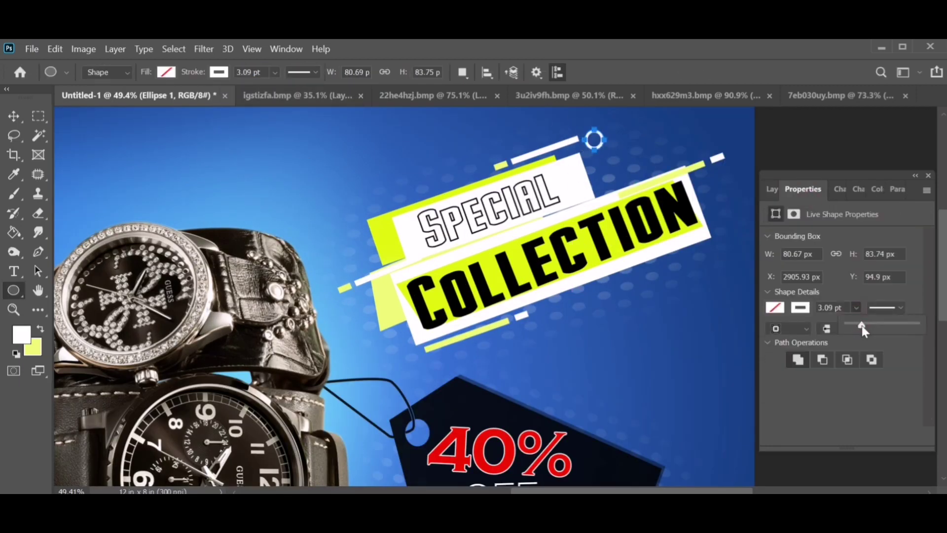
{"action": "key", "text": "ctrl+t"}
{"action": "scroll", "coordinate": [595, 143], "scroll_direction": "up", "scroll_amount": 2}
{"action": "scroll", "coordinate": [587, 207], "scroll_direction": "up", "scroll_amount": 2}
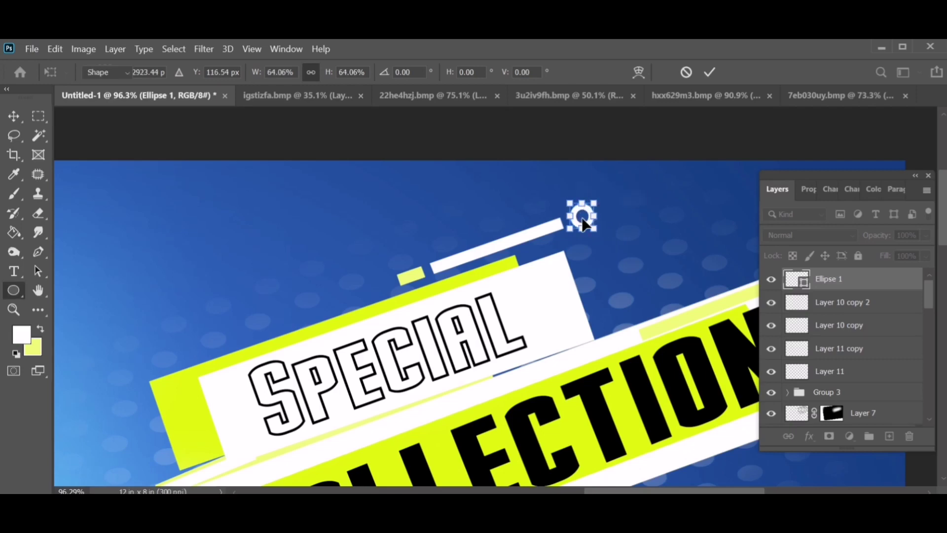
{"action": "key", "text": "Return"}
Step: Duplicate the ring and place copies at the other accent line ends, including the lower one
{"action": "key", "text": "ctrl+j"}
{"action": "key", "text": "ctrl+j"}
{"action": "key", "text": "ctrl+t"}
{"action": "scroll", "coordinate": [353, 243], "scroll_direction": "down", "scroll_amount": 2}
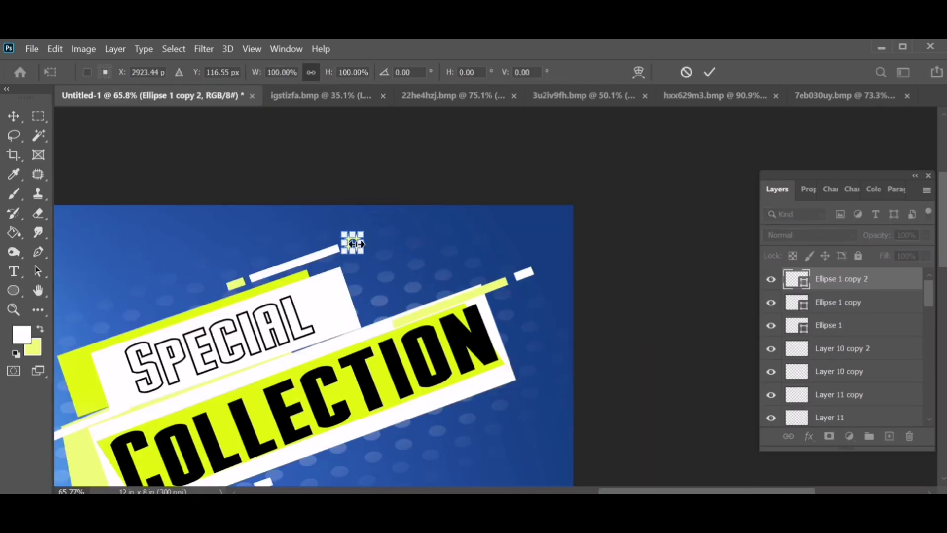
{"action": "scroll", "coordinate": [353, 243], "scroll_direction": "up", "scroll_amount": 2}
{"action": "left_click_drag", "start_coordinate": [302, 276], "coordinate": [584, 308]}
{"action": "key", "text": "Return"}
{"action": "scroll", "coordinate": [588, 310], "scroll_direction": "down", "scroll_amount": 3}
{"action": "left_click_drag", "start_coordinate": [567, 197], "coordinate": [428, 440]}
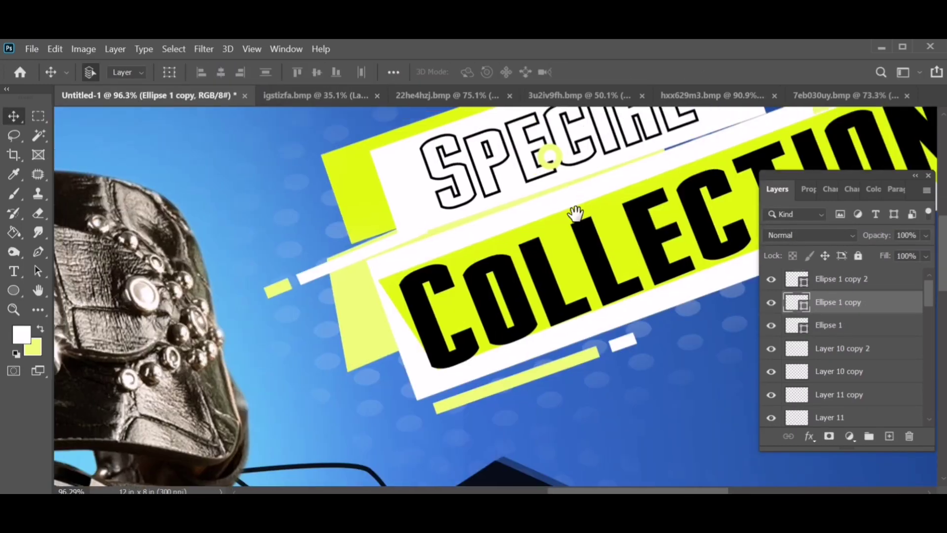
{"action": "key", "text": "ctrl+j"}
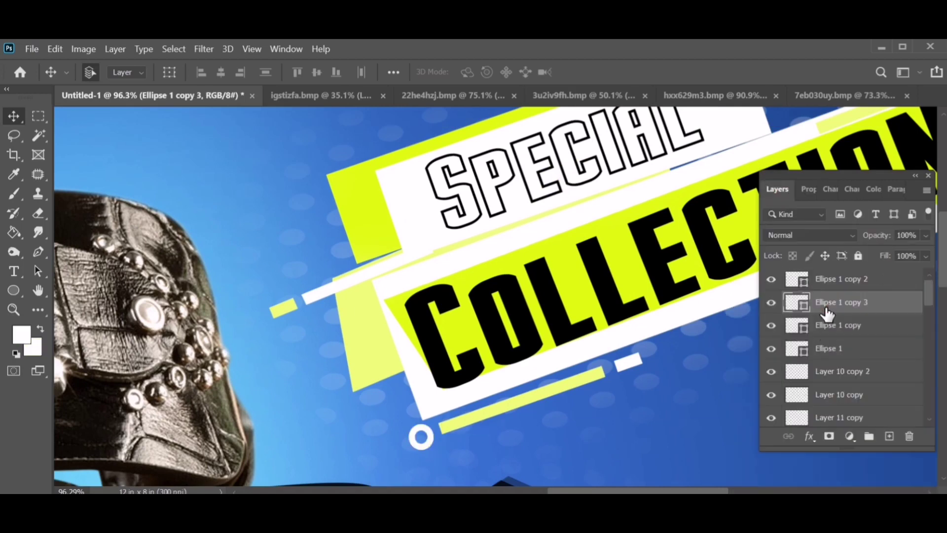
{"action": "scroll", "coordinate": [296, 344], "scroll_direction": "down", "scroll_amount": 4}
{"action": "scroll", "coordinate": [303, 350], "scroll_direction": "down", "scroll_amount": 3}
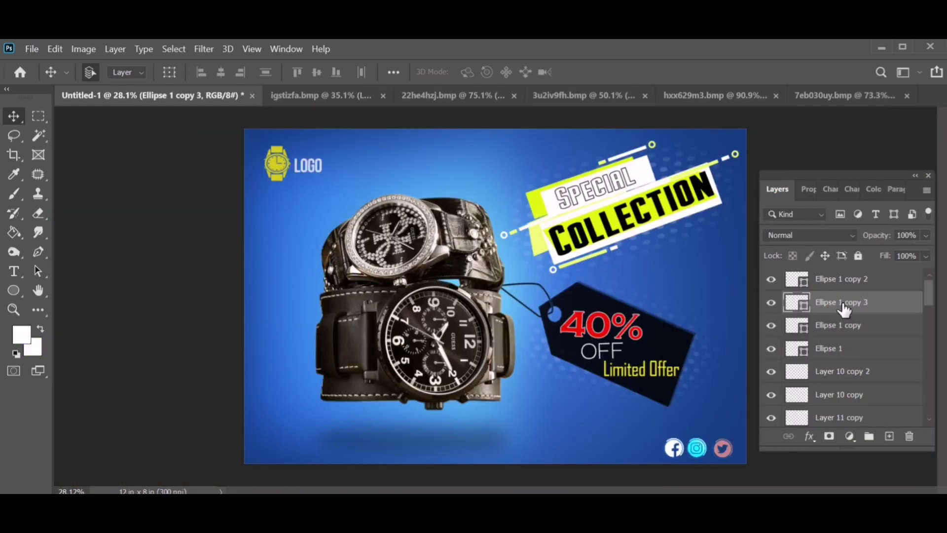
Step: Draw a wide rounded-rectangle button shape in the banner's lower left
{"action": "right_click", "coordinate": [14, 290]}
{"action": "left_click", "coordinate": [73, 304]}
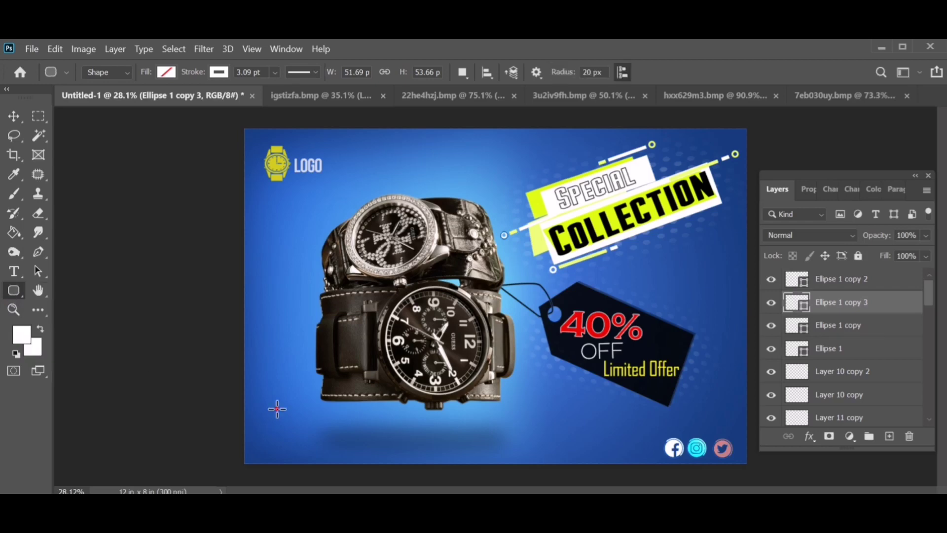
{"action": "left_click_drag", "start_coordinate": [363, 429], "coordinate": [352, 430]}
Step: Give the button a solid darker-yellow fill and confirm its placement
{"action": "left_click", "coordinate": [800, 282]}
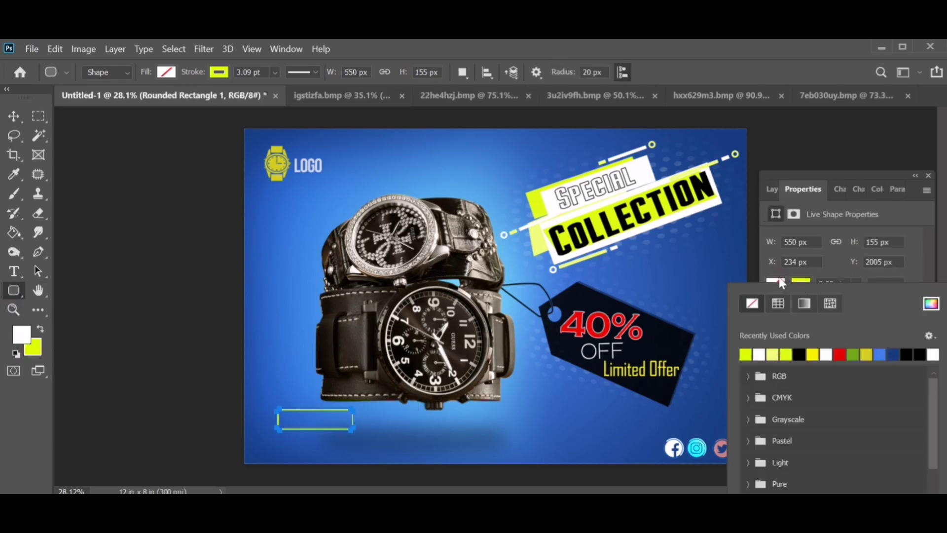
{"action": "left_click", "coordinate": [798, 303]}
{"action": "left_click", "coordinate": [772, 354]}
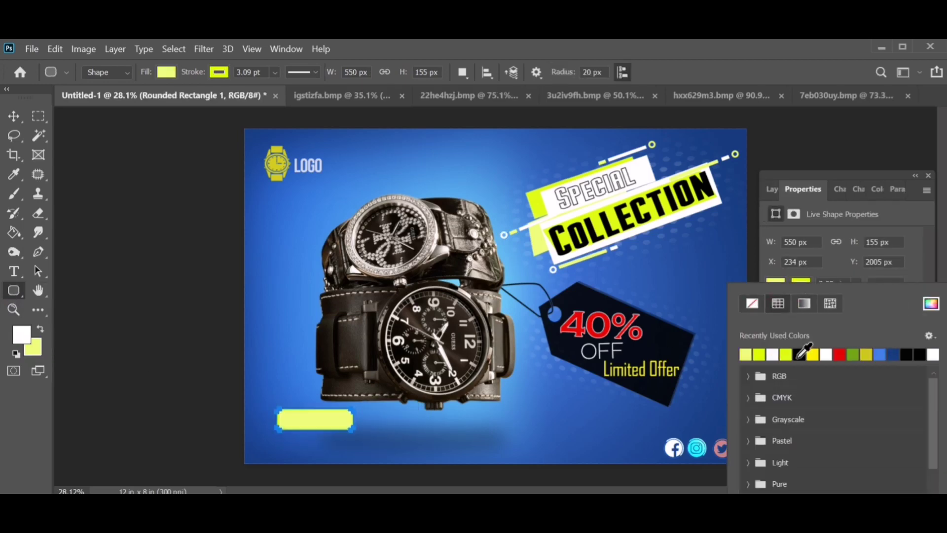
{"action": "left_click", "coordinate": [866, 354]}
{"action": "left_click", "coordinate": [772, 189]}
{"action": "scroll", "coordinate": [305, 414], "scroll_direction": "up", "scroll_amount": 2}
{"action": "key", "text": "ctrl+t"}
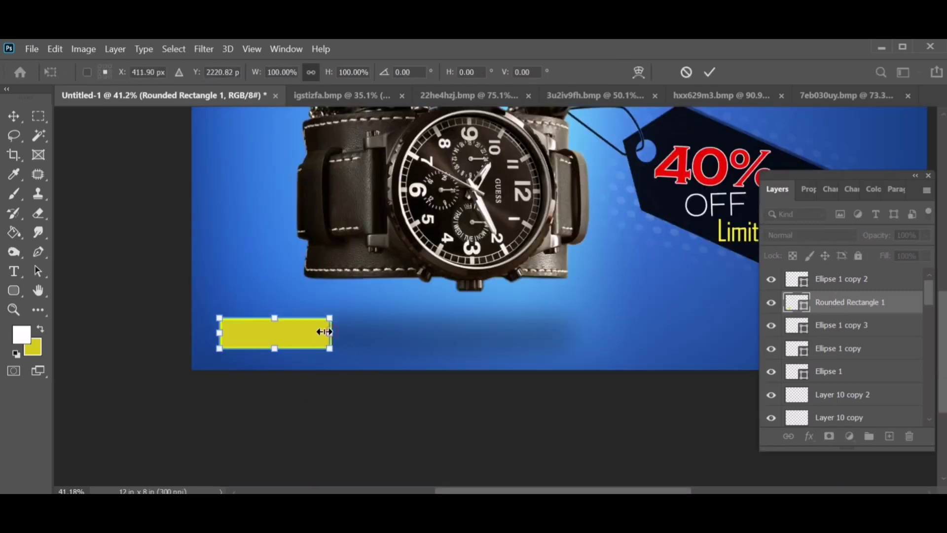
{"action": "key", "text": "Return"}
Step: Add a NOW text layer near the button and change its font
{"action": "key", "text": "t"}
{"action": "left_click", "coordinate": [351, 344]}
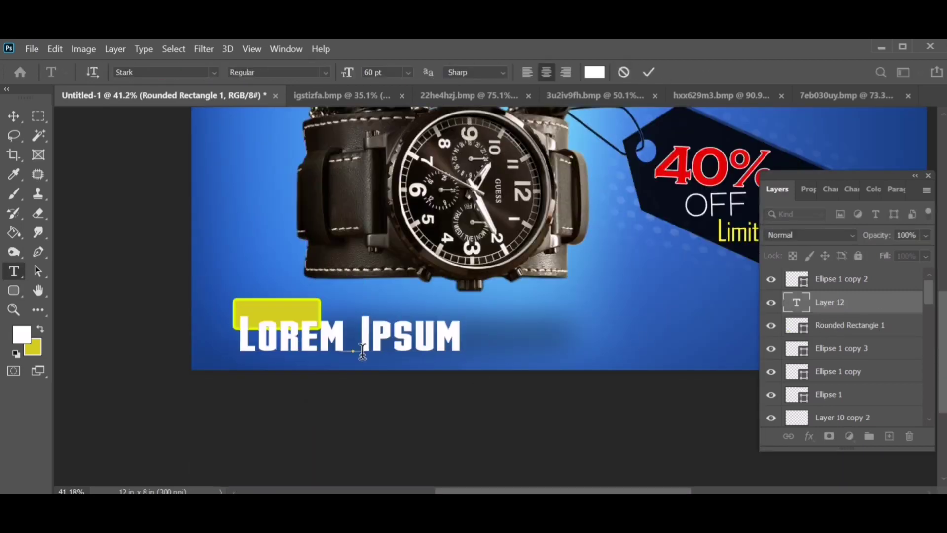
{"action": "key", "text": "BackSpace"}
{"action": "type", "text": "NOW"}
{"action": "key", "text": "ctrl+a"}
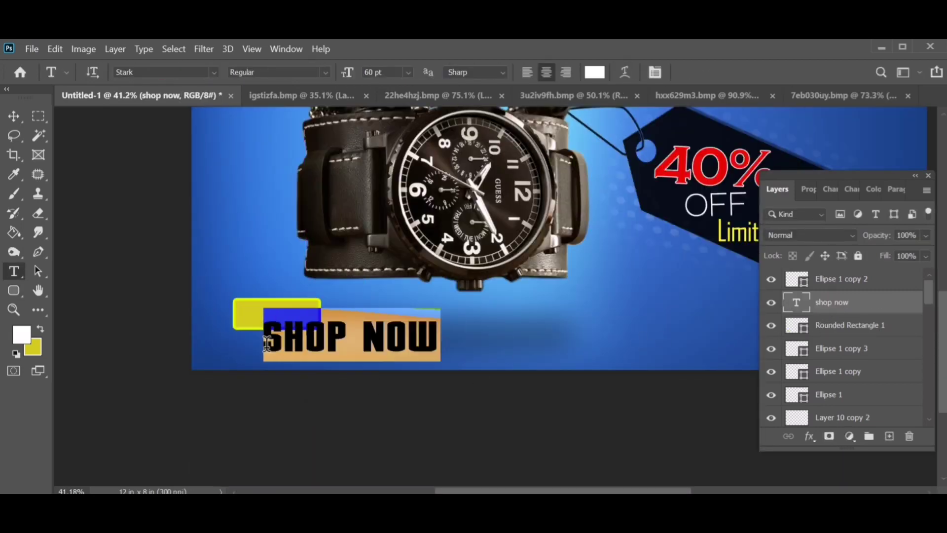
{"action": "left_click", "coordinate": [214, 72]}
{"action": "scroll", "coordinate": [345, 368], "scroll_direction": "down", "scroll_amount": 3}
{"action": "scroll", "coordinate": [360, 421], "scroll_direction": "down", "scroll_amount": 5}
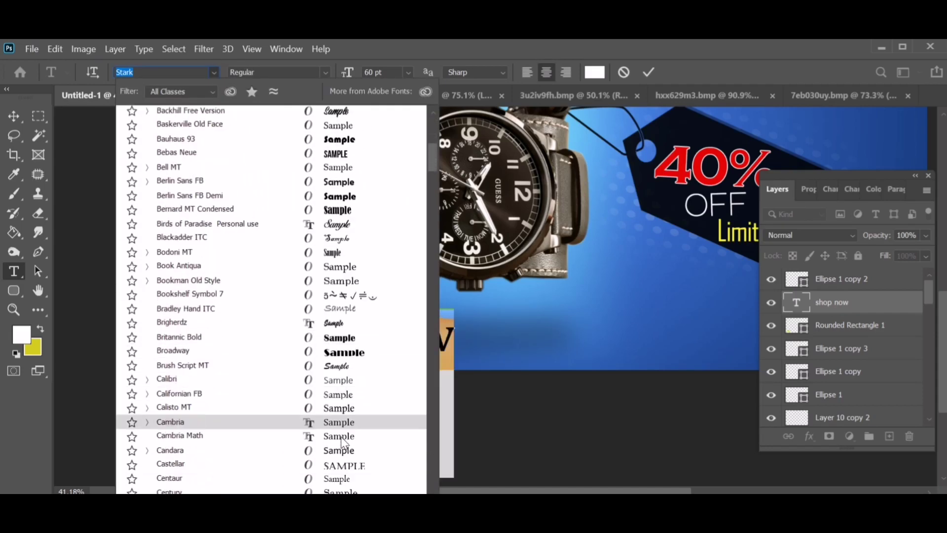
{"action": "scroll", "coordinate": [370, 439], "scroll_direction": "down", "scroll_amount": 5}
{"action": "left_click", "coordinate": [450, 420]}
{"action": "key", "text": "ctrl+Return"}
Step: Shrink the button text to fit inside the yellow button
{"action": "key", "text": "ctrl+t"}
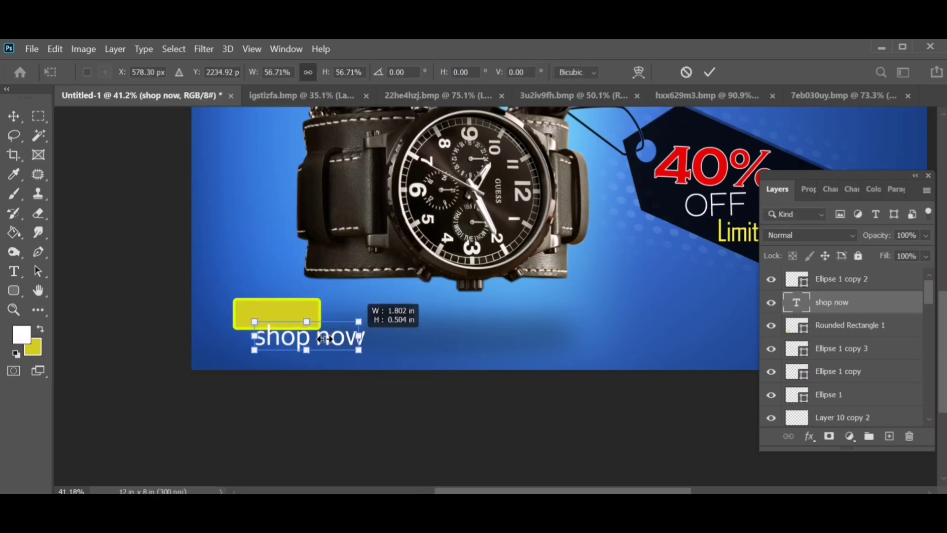
{"action": "left_click_drag", "start_coordinate": [449, 361], "coordinate": [303, 323]}
{"action": "key", "text": "Return"}
{"action": "scroll", "coordinate": [561, 355], "scroll_direction": "up", "scroll_amount": 2}
Step: Set the SHOP NOW text to Copperplate Gothic Bold
{"action": "triple_click", "coordinate": [560, 355]}
{"action": "left_click", "coordinate": [213, 72]}
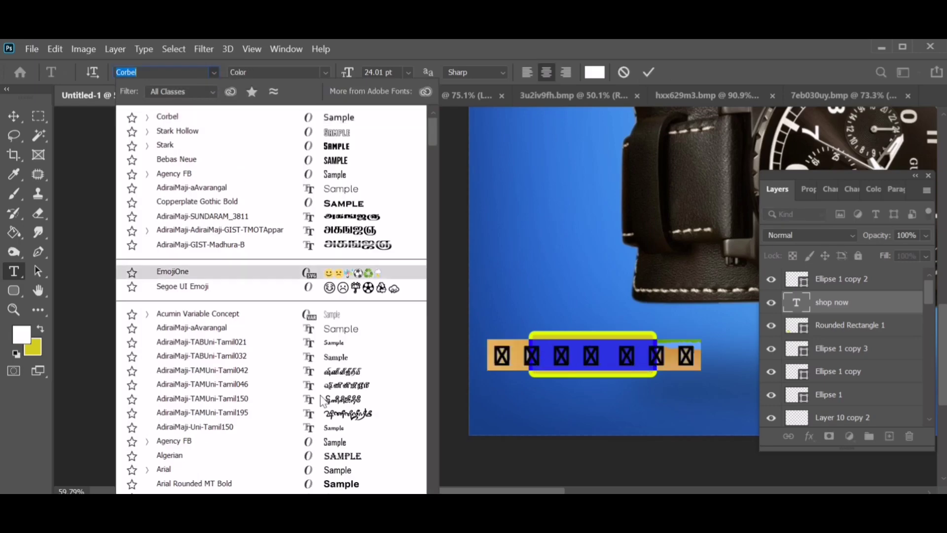
{"action": "scroll", "coordinate": [340, 395], "scroll_direction": "down", "scroll_amount": 3}
{"action": "scroll", "coordinate": [344, 468], "scroll_direction": "down", "scroll_amount": 3}
{"action": "scroll", "coordinate": [344, 468], "scroll_direction": "down", "scroll_amount": 2}
{"action": "scroll", "coordinate": [344, 468], "scroll_direction": "down", "scroll_amount": 5}
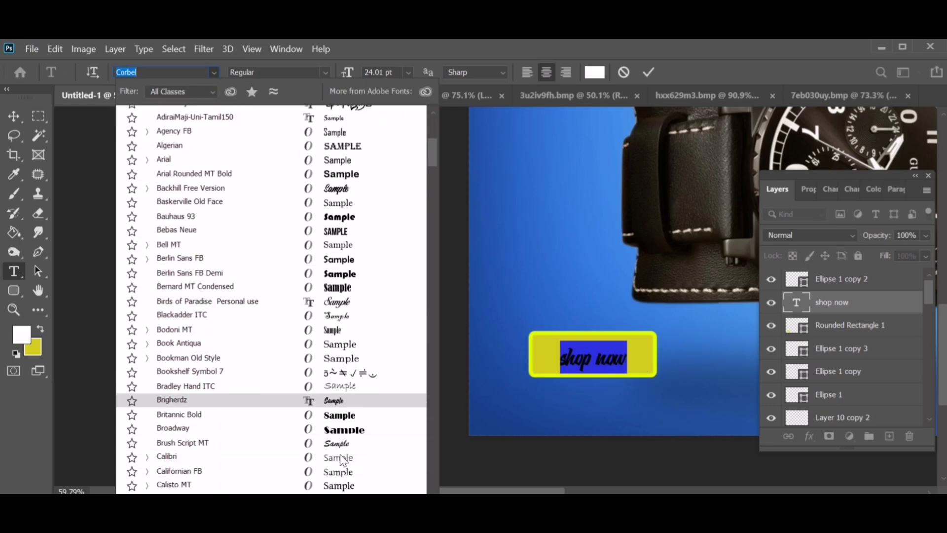
{"action": "scroll", "coordinate": [295, 345], "scroll_direction": "up", "scroll_amount": 10}
{"action": "left_click", "coordinate": [197, 205]}
{"action": "key", "text": "ctrl+Return"}
Step: Narrow the SHOP NOW text to fit the button
{"action": "key", "text": "ctrl+t"}
{"action": "mouse_move", "coordinate": [671, 356]}
{"action": "left_mouse_down"}
{"action": "mouse_move", "coordinate": [621, 356]}
{"action": "mouse_move", "coordinate": [637, 374]}
{"action": "left_mouse_up"}
{"action": "key", "text": "Return"}
{"action": "scroll", "coordinate": [722, 351], "scroll_direction": "down", "scroll_amount": 2, "text": "alt"}
Step: Select the SHOP NOW text and yellow button layers together for moving
{"action": "left_click", "coordinate": [820, 325], "text": "ctrl"}
{"action": "left_click", "coordinate": [788, 436]}
{"action": "key", "text": "v"}
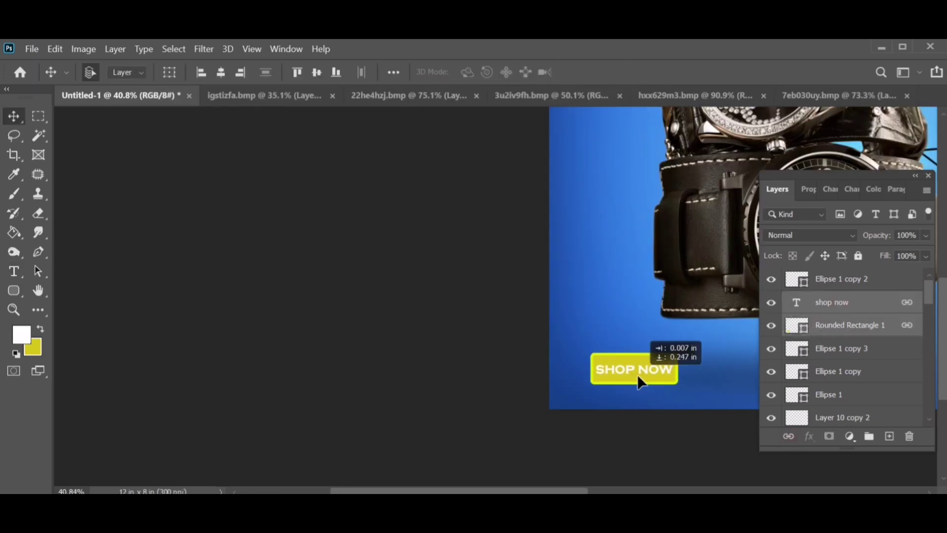
{"action": "scroll", "coordinate": [637, 374], "scroll_direction": "up", "scroll_amount": 2, "text": "alt"}
Step: Nudge the SHOP NOW button slightly toward the lower left
{"action": "key", "text": "ctrl+t"}
{"action": "left_click_drag", "start_coordinate": [586, 354], "coordinate": [572, 355]}
{"action": "key", "text": "Return"}
{"action": "key", "text": "t"}
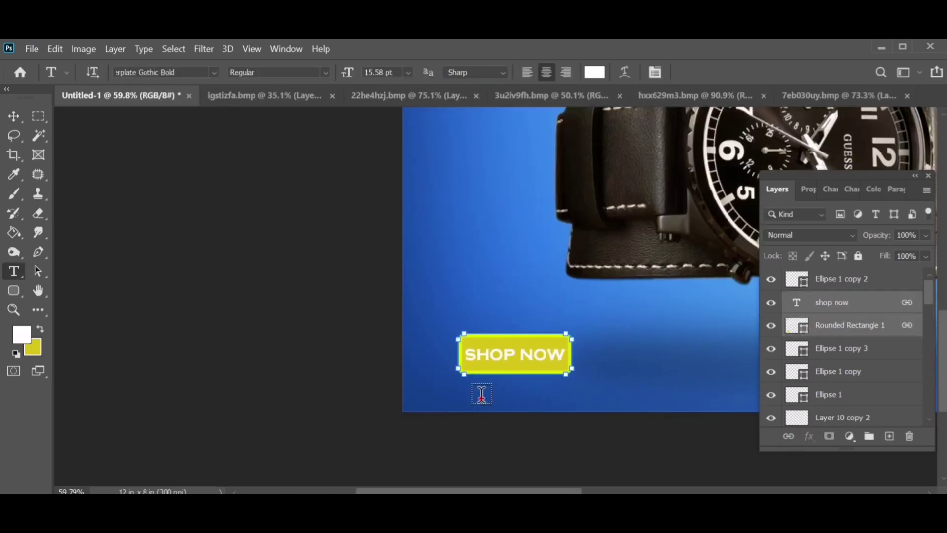
{"action": "left_click", "coordinate": [482, 393]}
{"action": "type", "text": "www.web"}
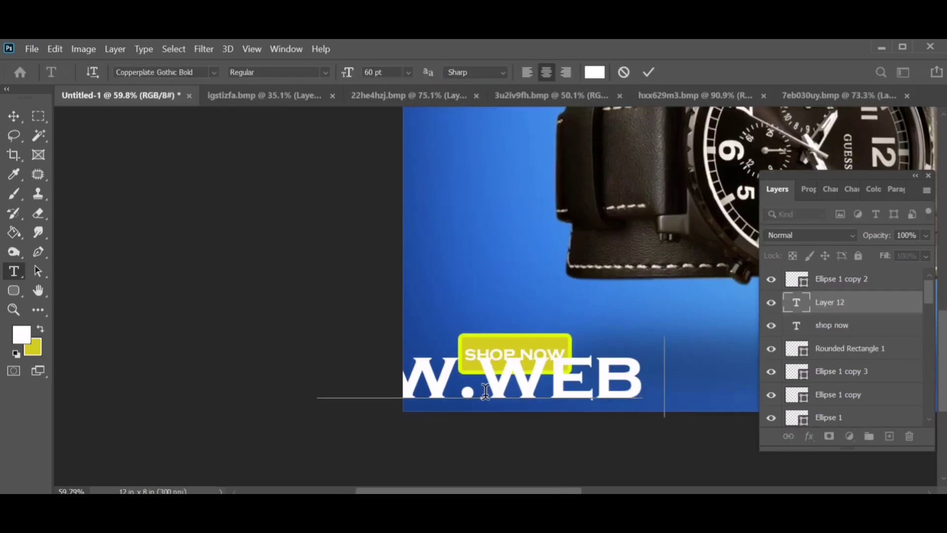
{"action": "type", "text": "site.com"}
{"action": "key", "text": "ctrl+Return"}
Step: Shrink the website address and place it under the SHOP NOW button
{"action": "key", "text": "ctrl+t"}
{"action": "scroll", "coordinate": [609, 334], "scroll_direction": "down", "scroll_amount": 2, "text": "alt"}
{"action": "left_click_drag", "start_coordinate": [344, 337], "coordinate": [567, 368]}
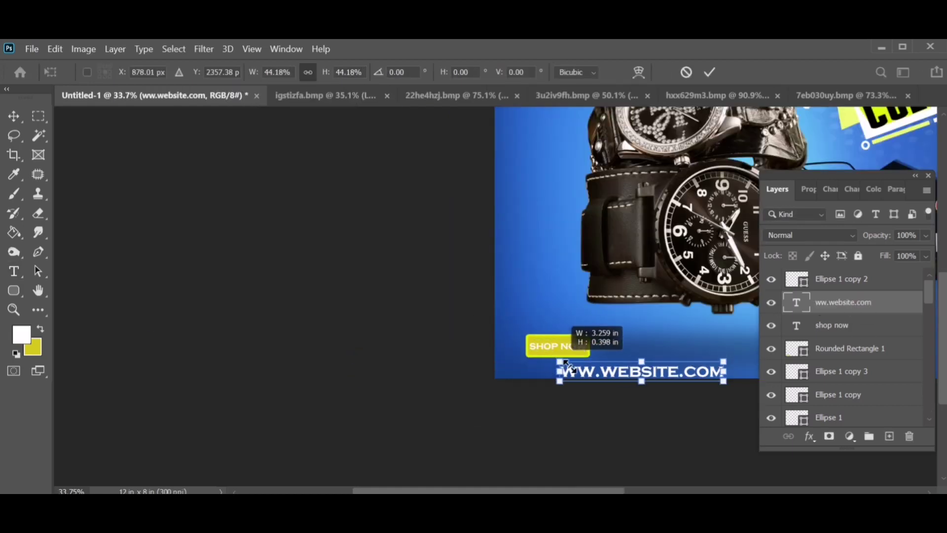
{"action": "scroll", "coordinate": [701, 374], "scroll_direction": "up", "scroll_amount": 3, "text": "alt"}
{"action": "left_click_drag", "start_coordinate": [753, 383], "coordinate": [672, 387]}
{"action": "left_click_drag", "start_coordinate": [543, 370], "coordinate": [296, 358]}
{"action": "key", "text": "Return"}
Step: Set the website address font to Calibri
{"action": "key", "text": "t"}
{"action": "left_click", "coordinate": [211, 72]}
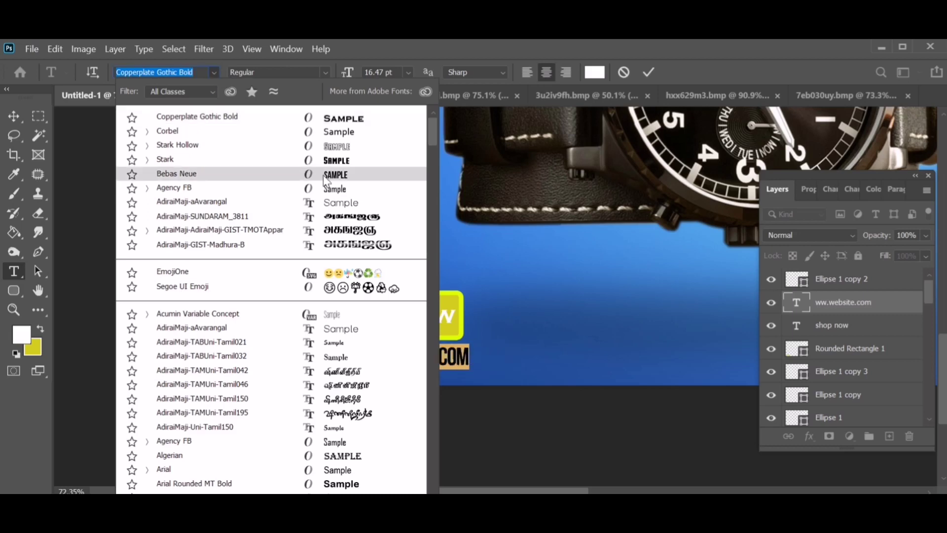
{"action": "scroll", "coordinate": [324, 180], "scroll_direction": "down", "scroll_amount": 1}
{"action": "scroll", "coordinate": [295, 296], "scroll_direction": "down", "scroll_amount": 8}
{"action": "left_click", "coordinate": [170, 396]}
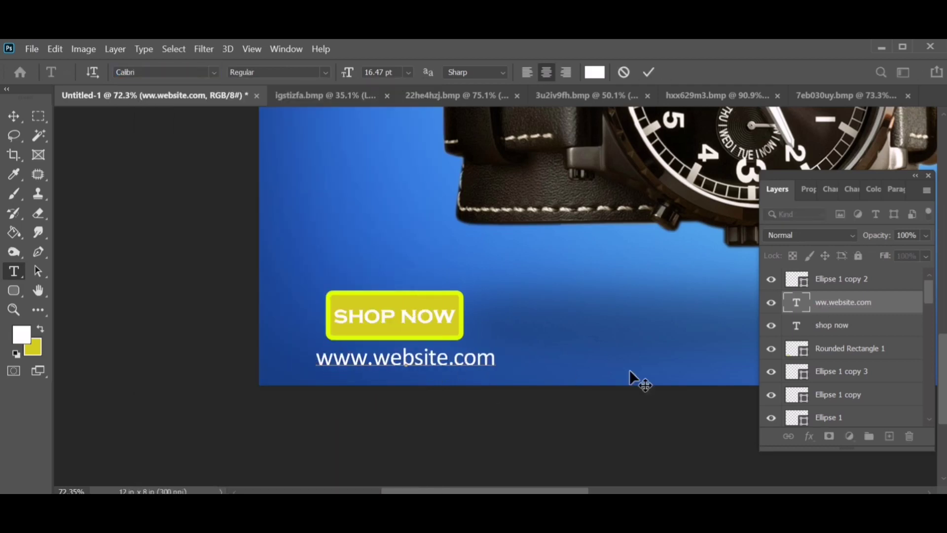
{"action": "scroll", "coordinate": [560, 372], "scroll_direction": "down", "scroll_amount": 5, "text": "alt"}
{"action": "key", "text": "ctrl+Return"}
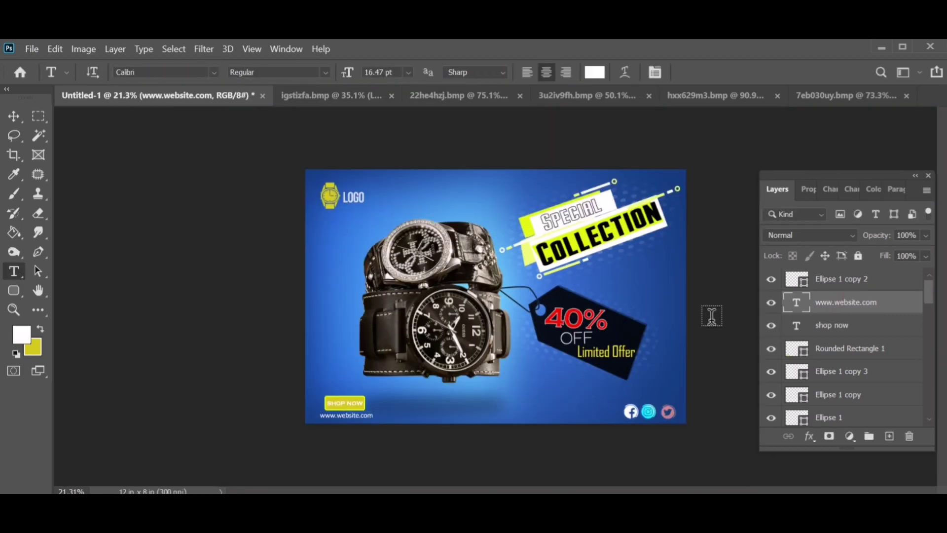